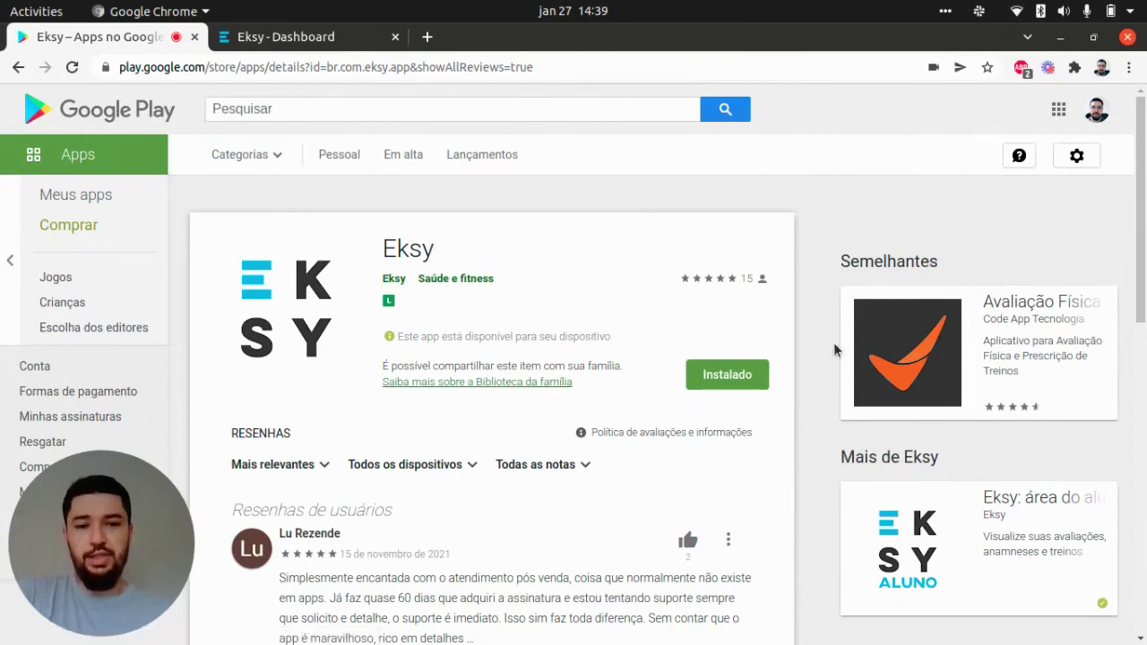
Open the store page of the Eksy: área do aluno app in a new tab and examine its screenshots and description
{"action": "scroll", "coordinate": [800, 282], "scroll_direction": "down", "scroll_amount": 2}
{"action": "scroll", "coordinate": [801, 283], "scroll_direction": "up", "scroll_amount": 2}
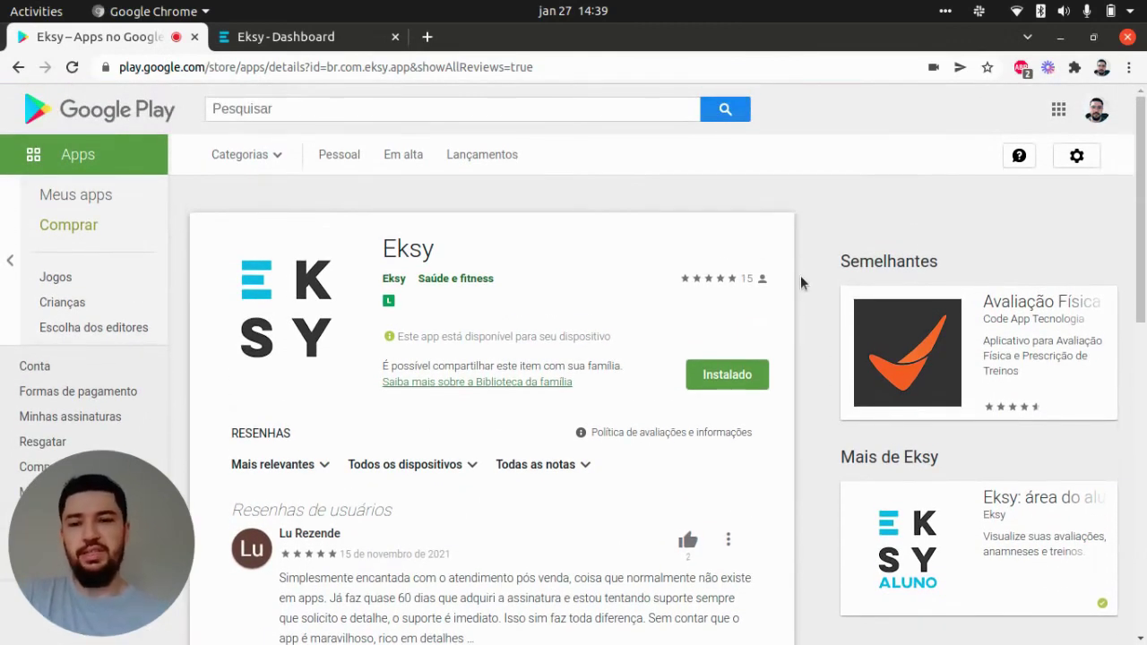
{"action": "right_click", "coordinate": [988, 507]}
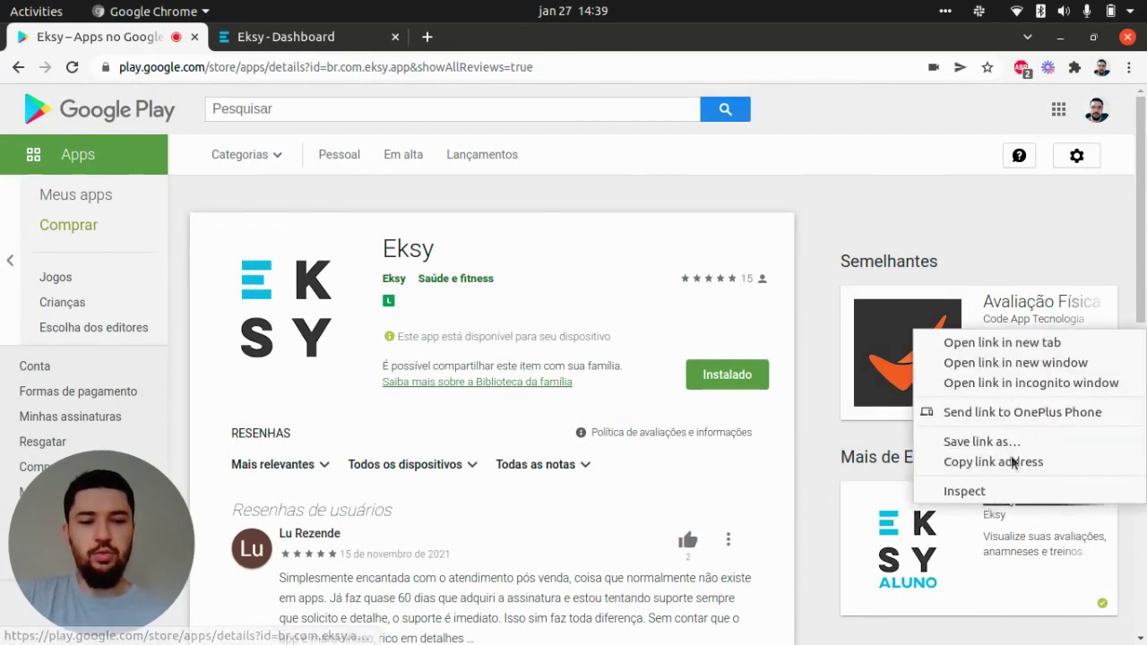
{"action": "left_click", "coordinate": [990, 339]}
{"action": "left_click", "coordinate": [331, 40]}
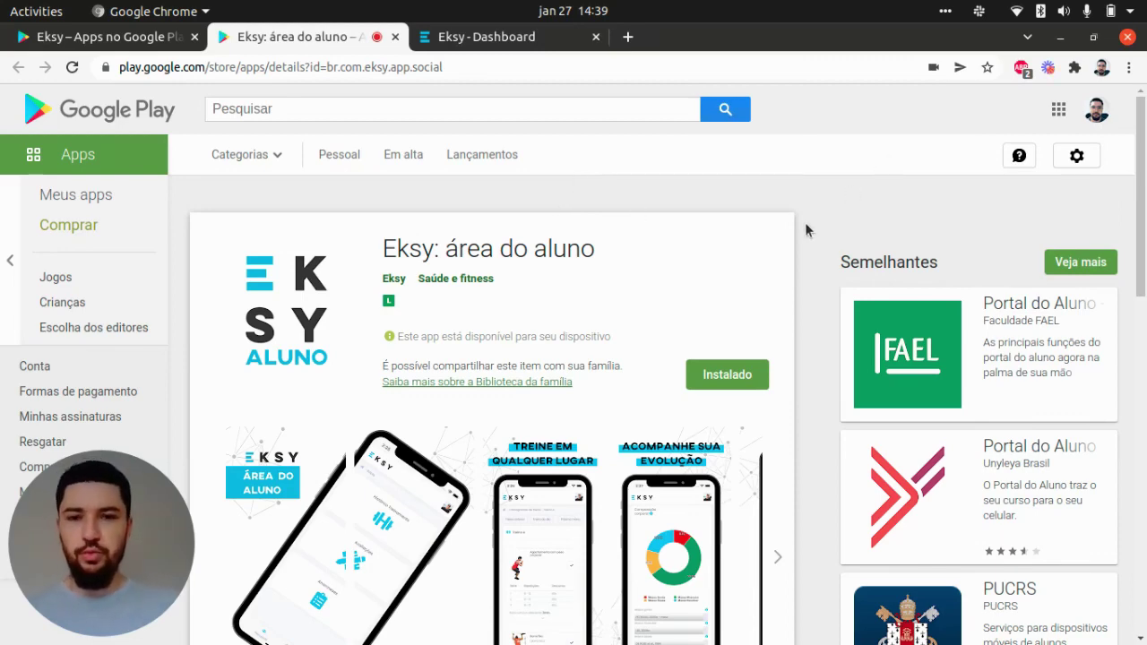
{"action": "scroll", "coordinate": [801, 230], "scroll_direction": "down", "scroll_amount": 7}
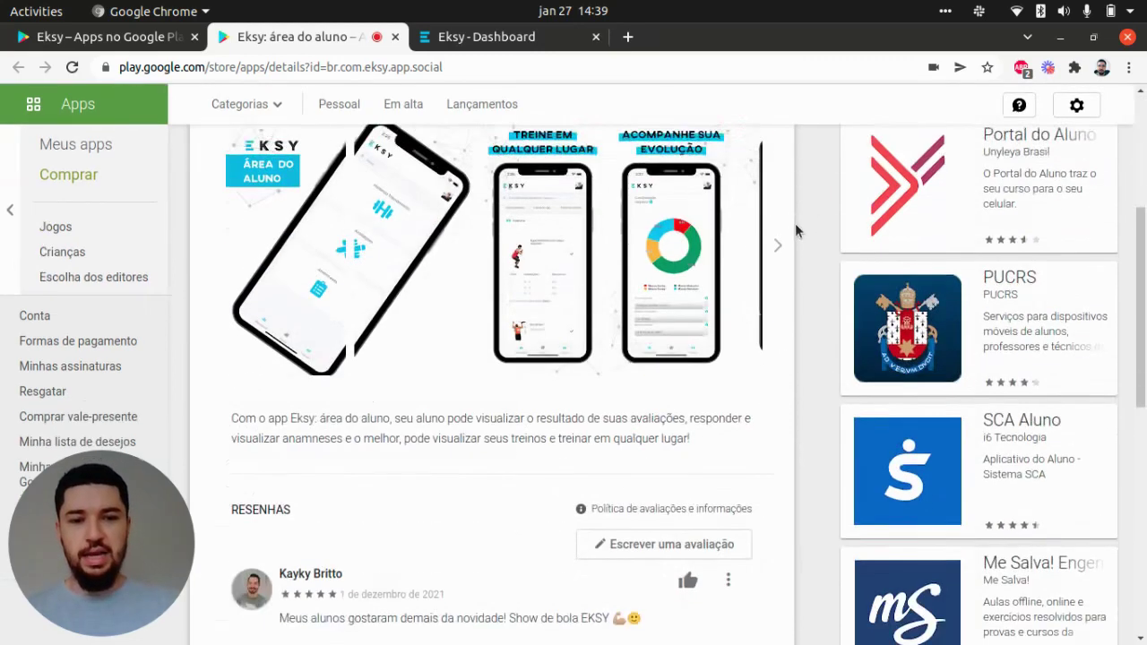
Switch to the Eksy web dashboard and open the pre-configured workout Treino Teste for editing
{"action": "key", "text": "ctrl+Tab"}
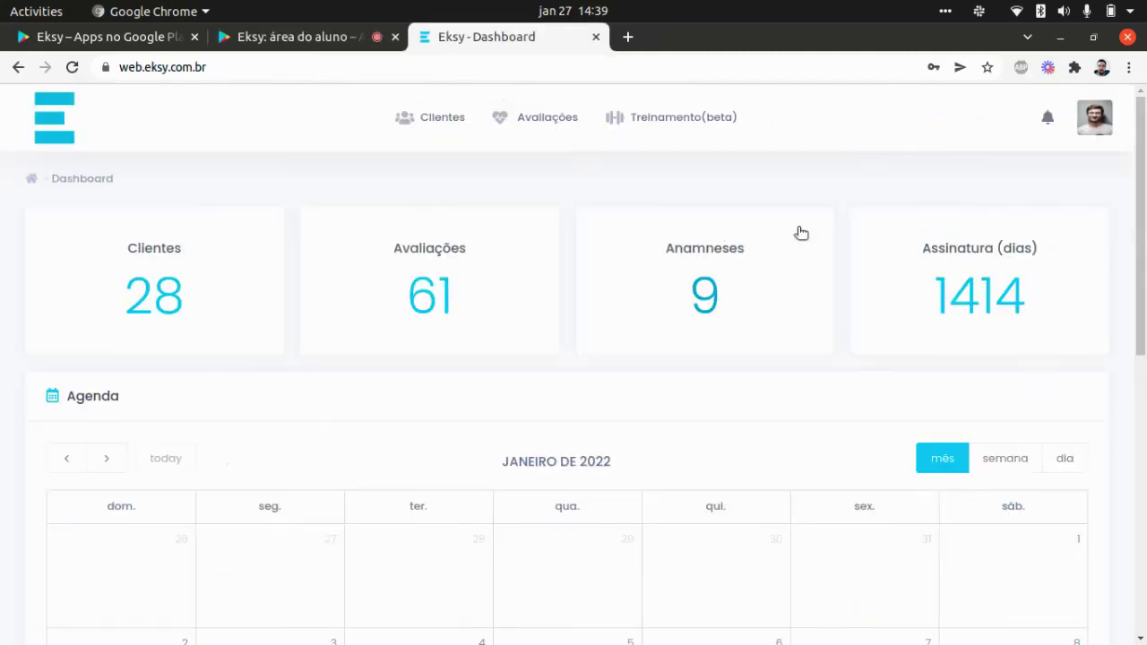
{"action": "left_click", "coordinate": [688, 123]}
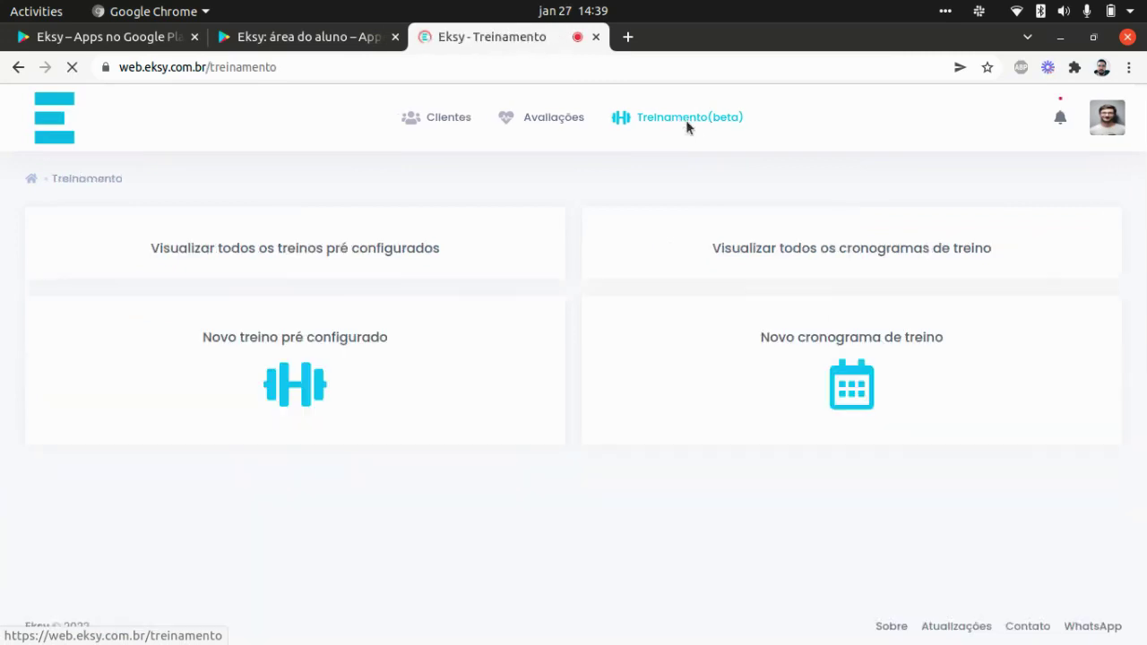
{"action": "left_click", "coordinate": [432, 261]}
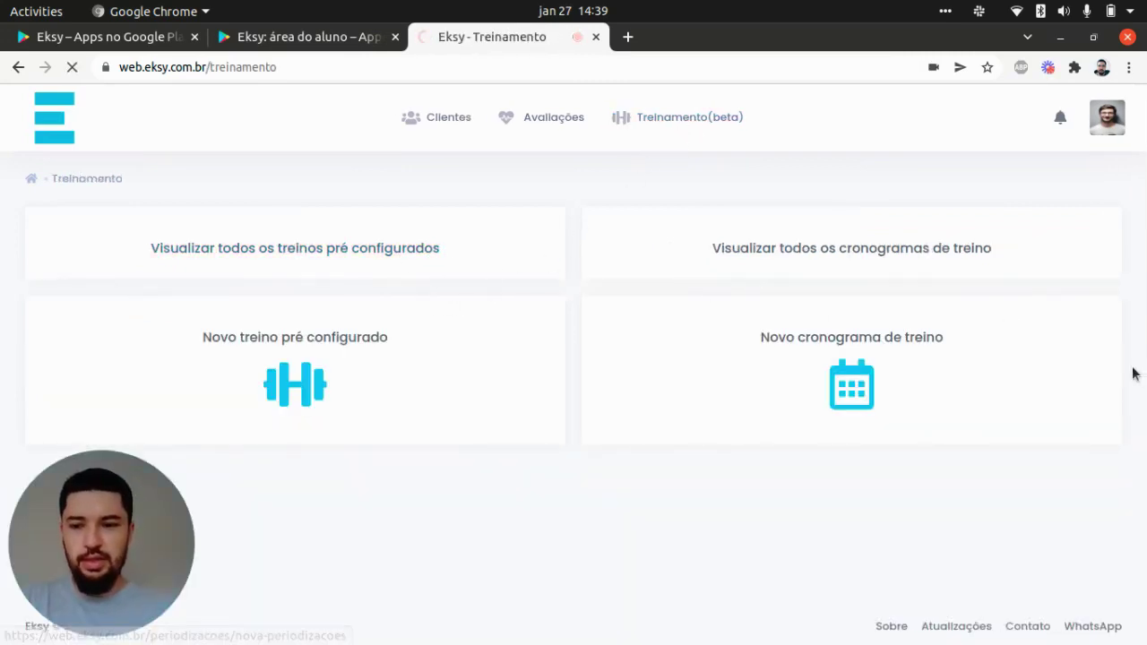
{"action": "scroll", "coordinate": [538, 406], "scroll_direction": "down", "scroll_amount": 2}
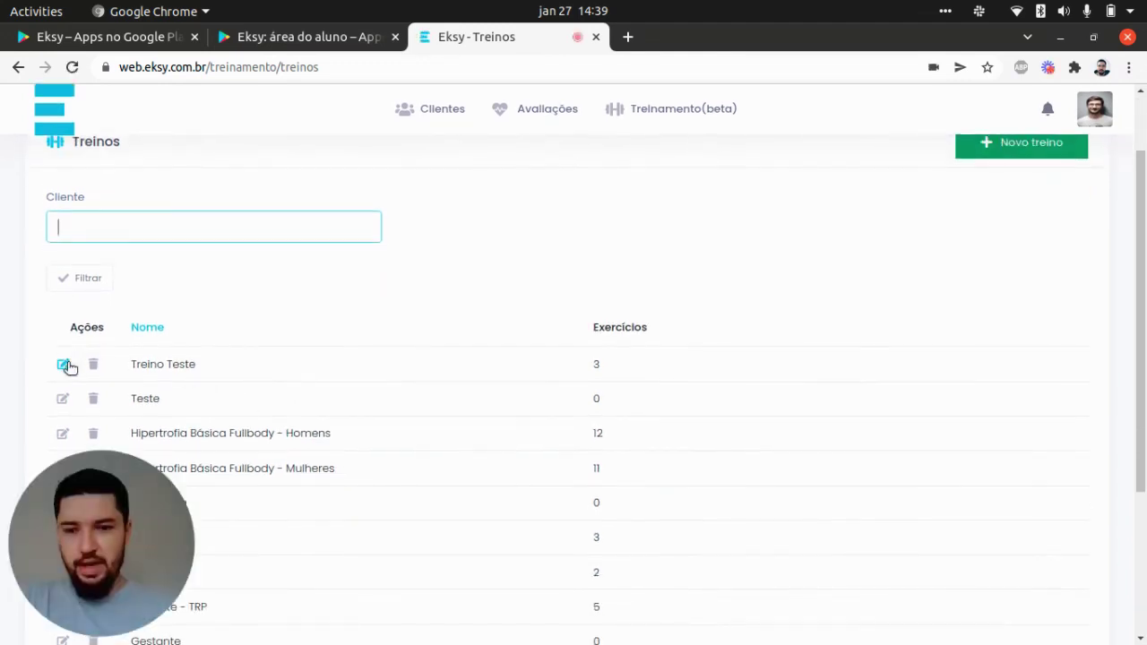
{"action": "left_click", "coordinate": [519, 365]}
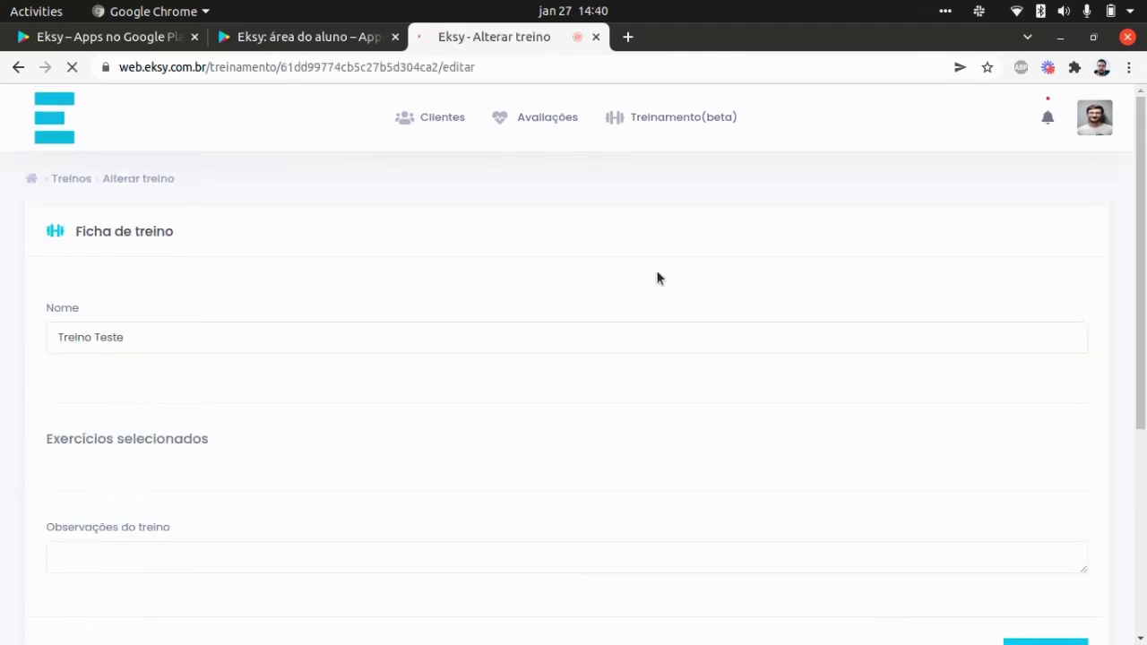
Add the Peito exercises Apoio carpado and Apoio com pés elevados to the workout with the quick-add option
{"action": "scroll", "coordinate": [665, 269], "scroll_direction": "down", "scroll_amount": 5}
{"action": "scroll", "coordinate": [655, 269], "scroll_direction": "down", "scroll_amount": 3}
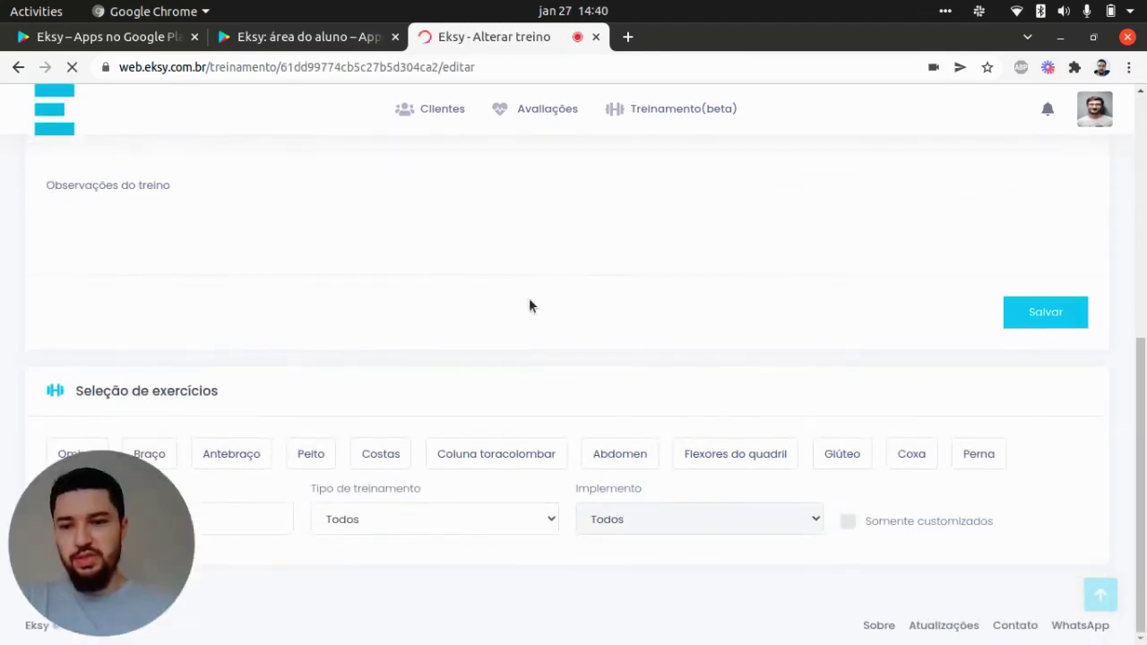
{"action": "scroll", "coordinate": [487, 382], "scroll_direction": "down", "scroll_amount": 1}
{"action": "left_click", "coordinate": [309, 452]}
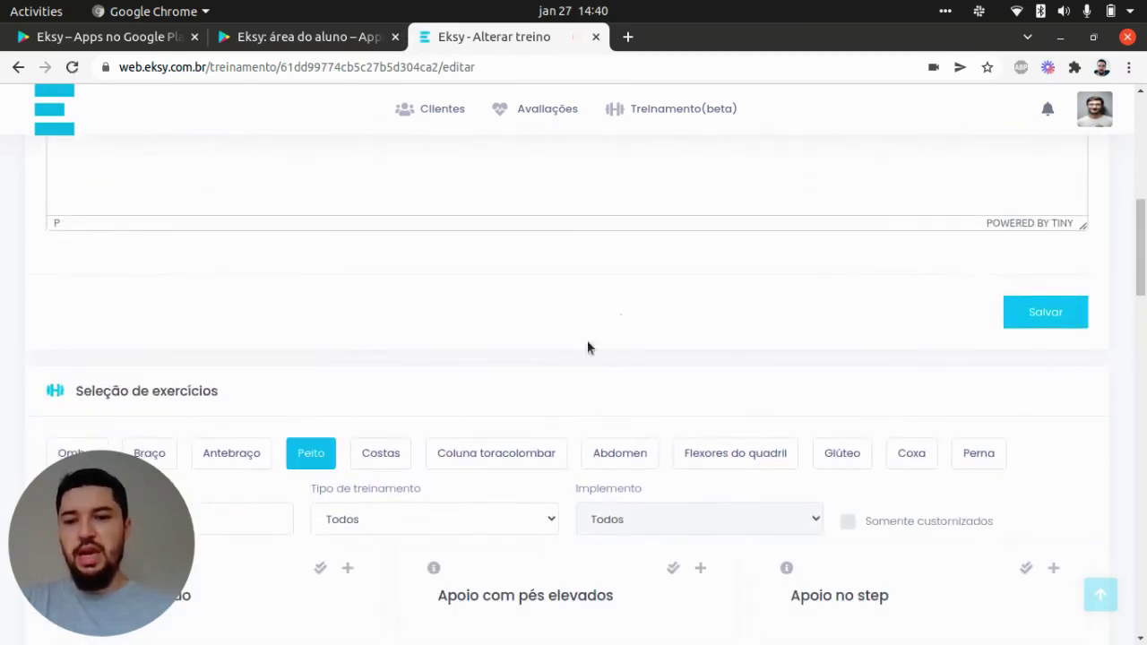
{"action": "scroll", "coordinate": [695, 287], "scroll_direction": "down", "scroll_amount": 3}
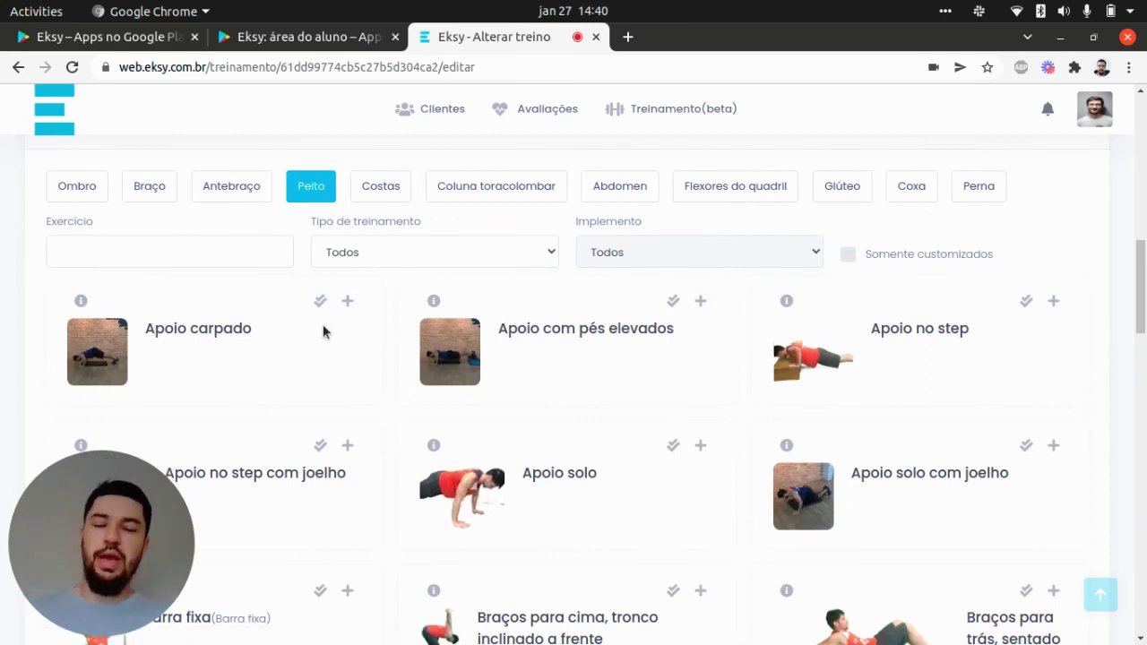
{"action": "scroll", "coordinate": [326, 329], "scroll_direction": "up", "scroll_amount": 1}
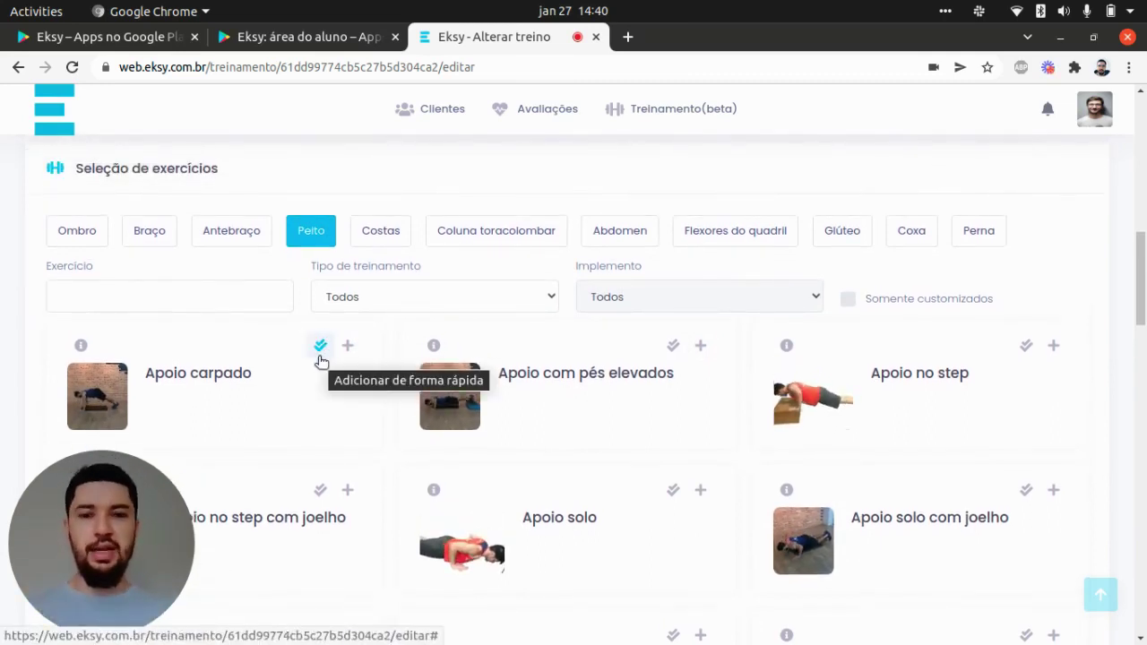
{"action": "scroll", "coordinate": [322, 361], "scroll_direction": "up", "scroll_amount": 7}
{"action": "scroll", "coordinate": [325, 350], "scroll_direction": "down", "scroll_amount": 7}
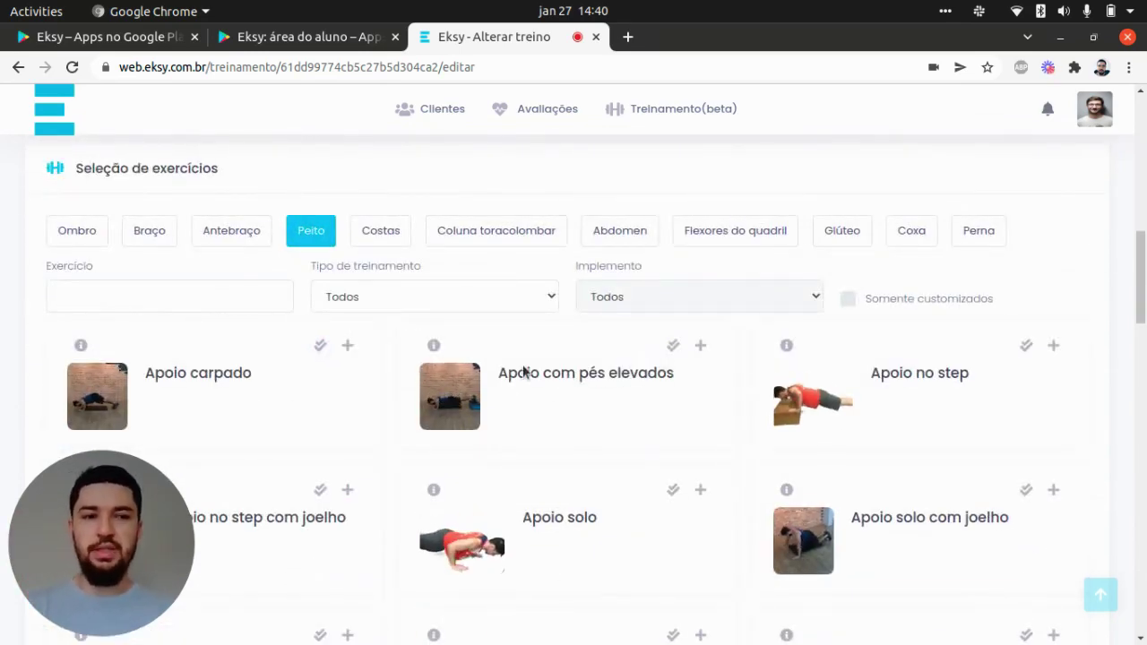
{"action": "left_click", "coordinate": [604, 391]}
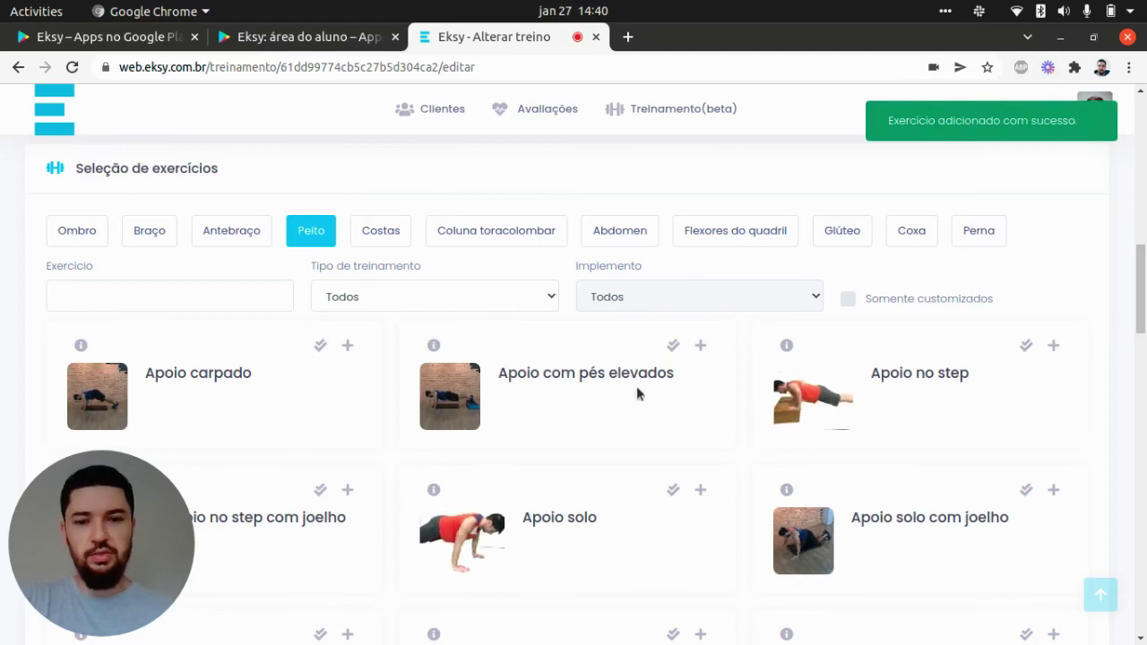
{"action": "left_click", "coordinate": [674, 347]}
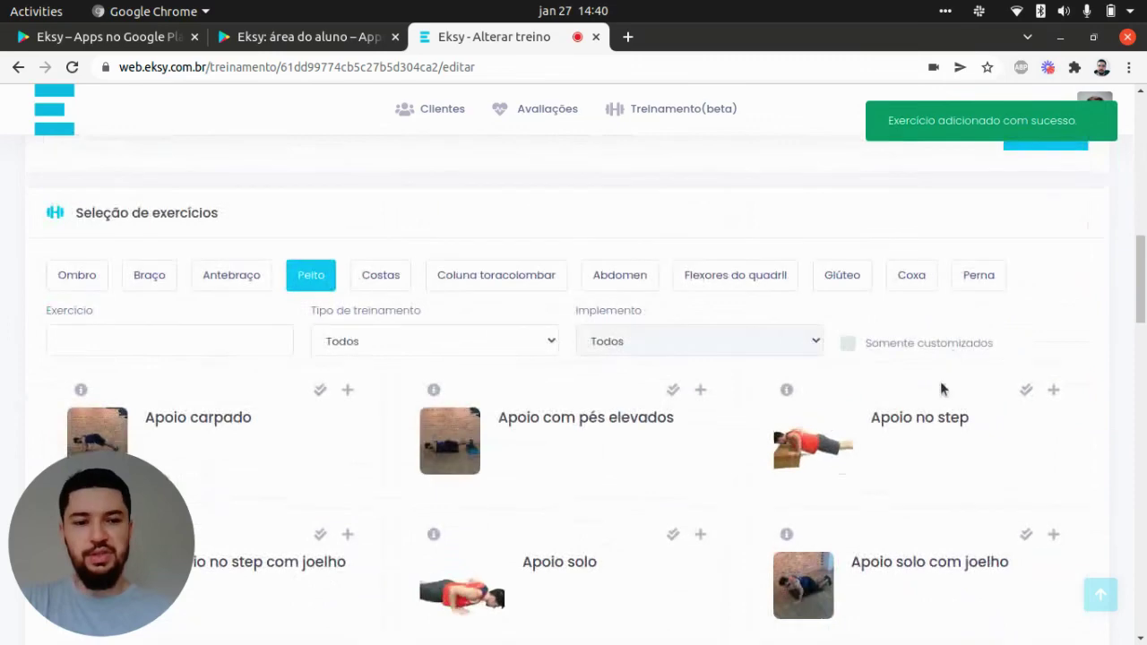
View the detailed prescription settings for Apoio no step without adding it, and review the workout's selected exercises
{"action": "left_click", "coordinate": [1054, 390]}
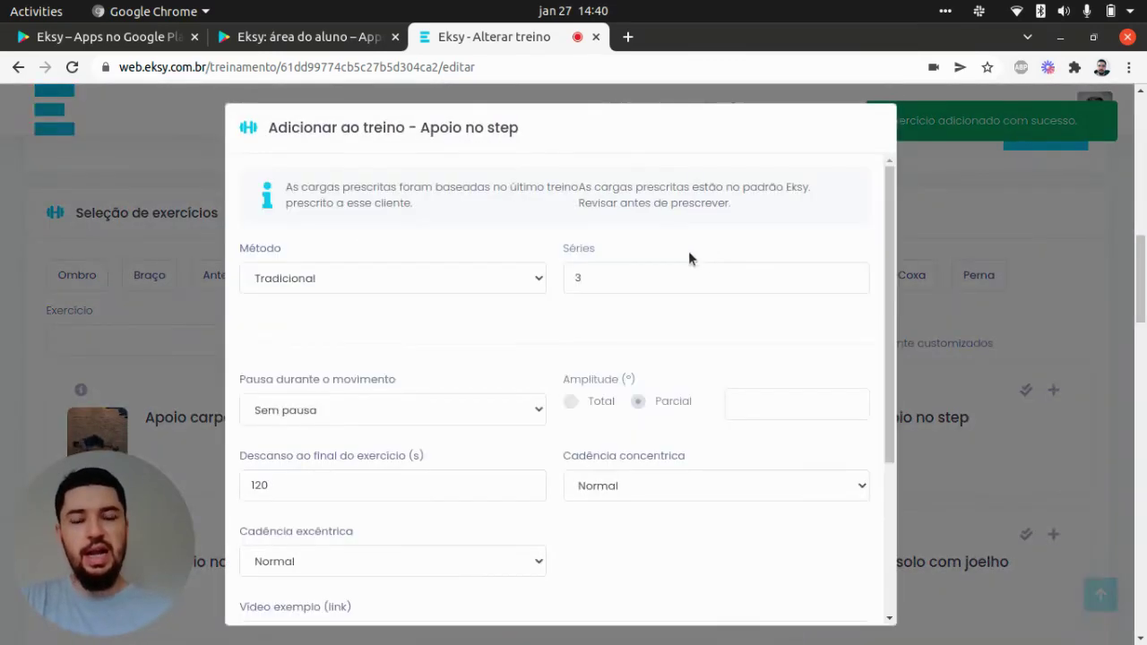
{"action": "left_click", "coordinate": [965, 177]}
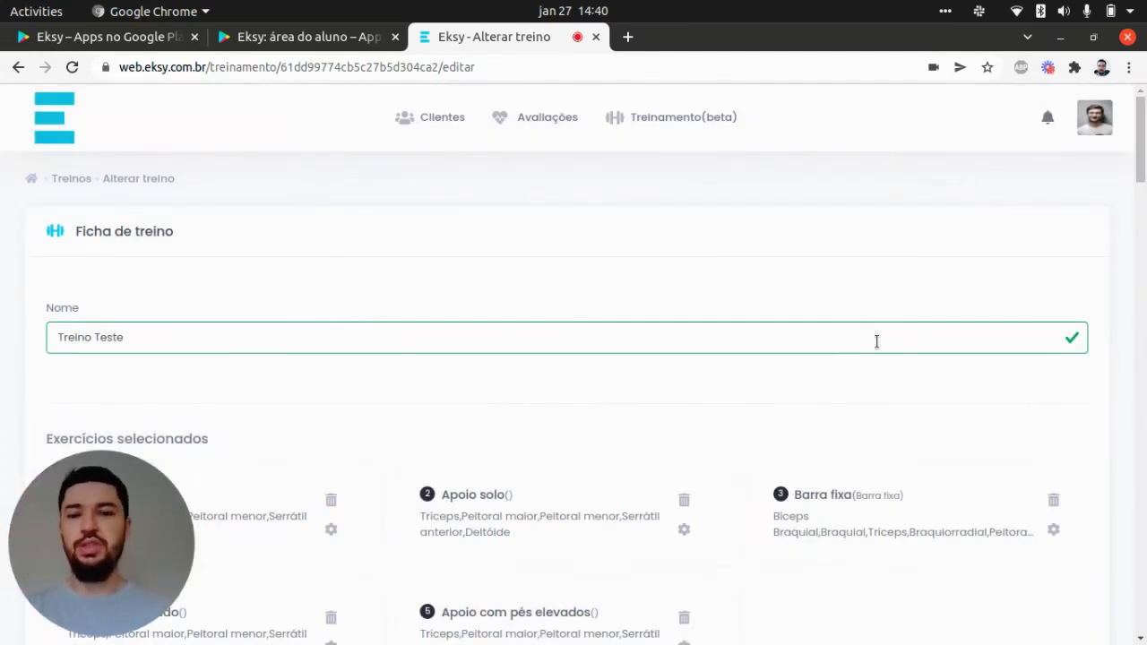
{"action": "scroll", "coordinate": [814, 301], "scroll_direction": "down", "scroll_amount": 3}
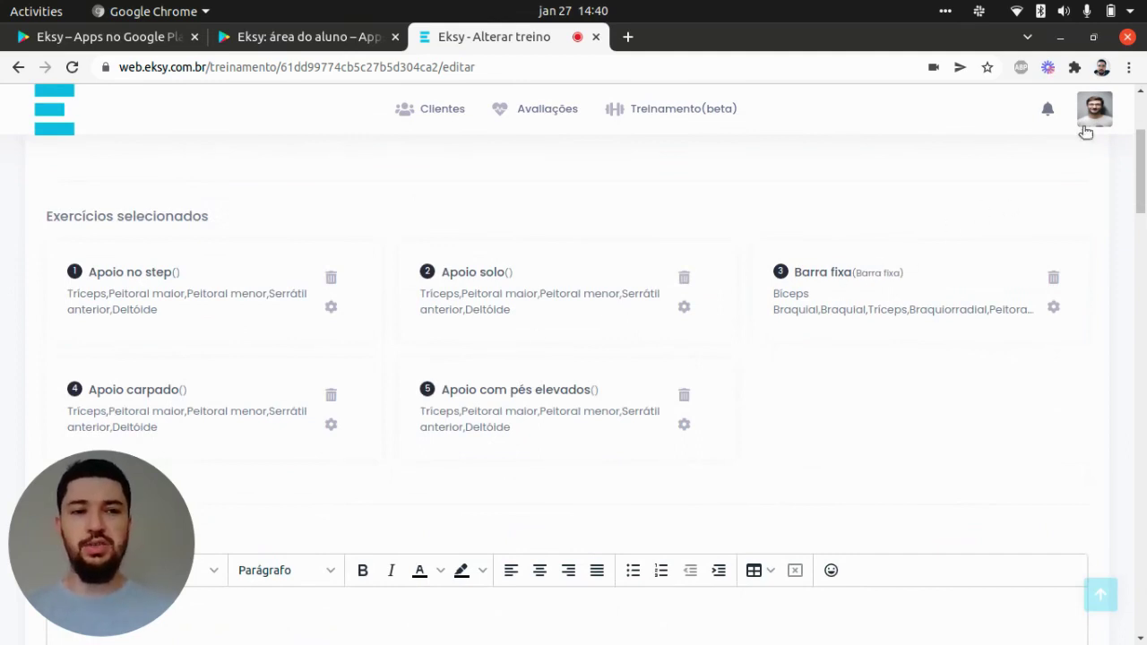
{"action": "scroll", "coordinate": [827, 522], "scroll_direction": "up", "scroll_amount": 3}
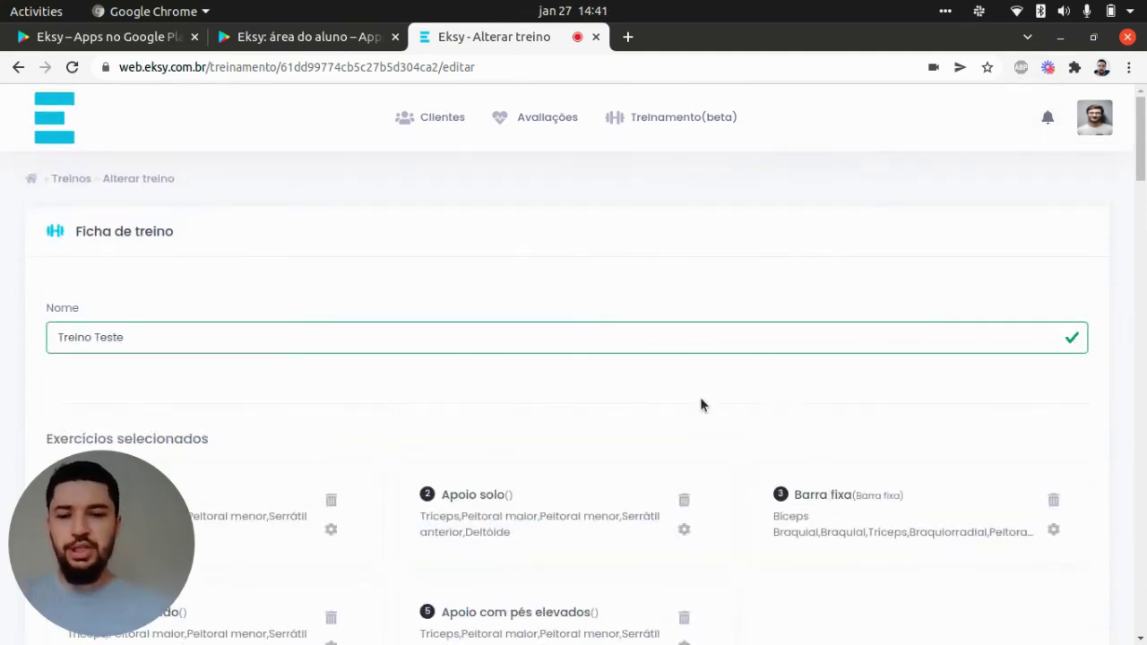
{"action": "scroll", "coordinate": [700, 397], "scroll_direction": "down", "scroll_amount": 1}
{"action": "scroll", "coordinate": [611, 367], "scroll_direction": "down", "scroll_amount": 3}
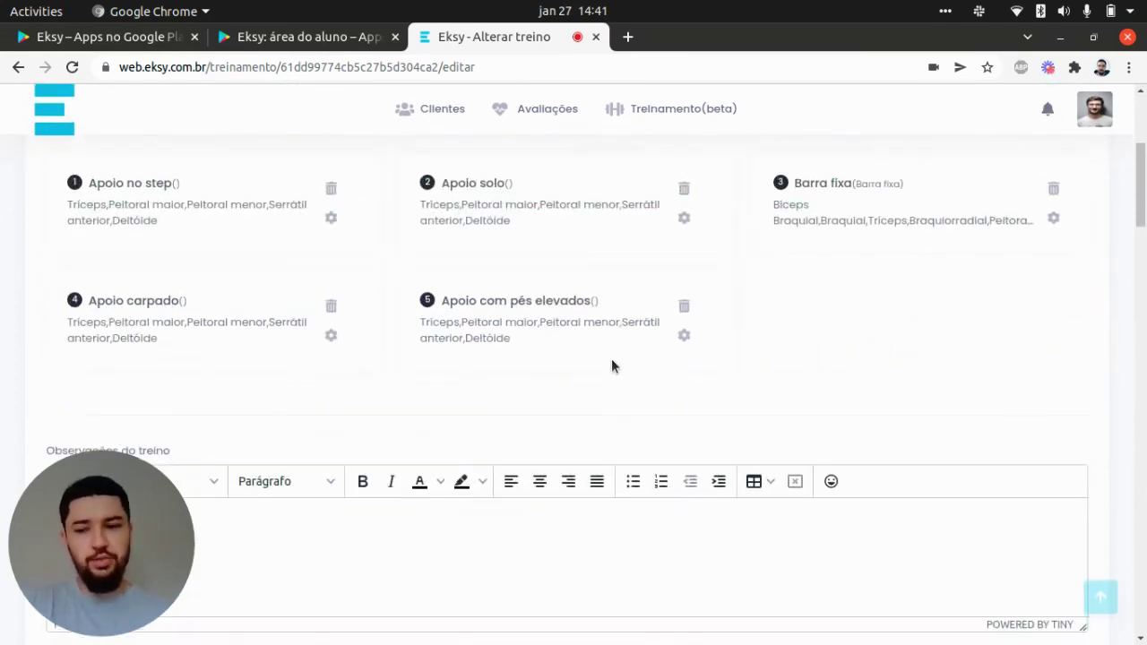
{"action": "scroll", "coordinate": [611, 366], "scroll_direction": "up", "scroll_amount": 2}
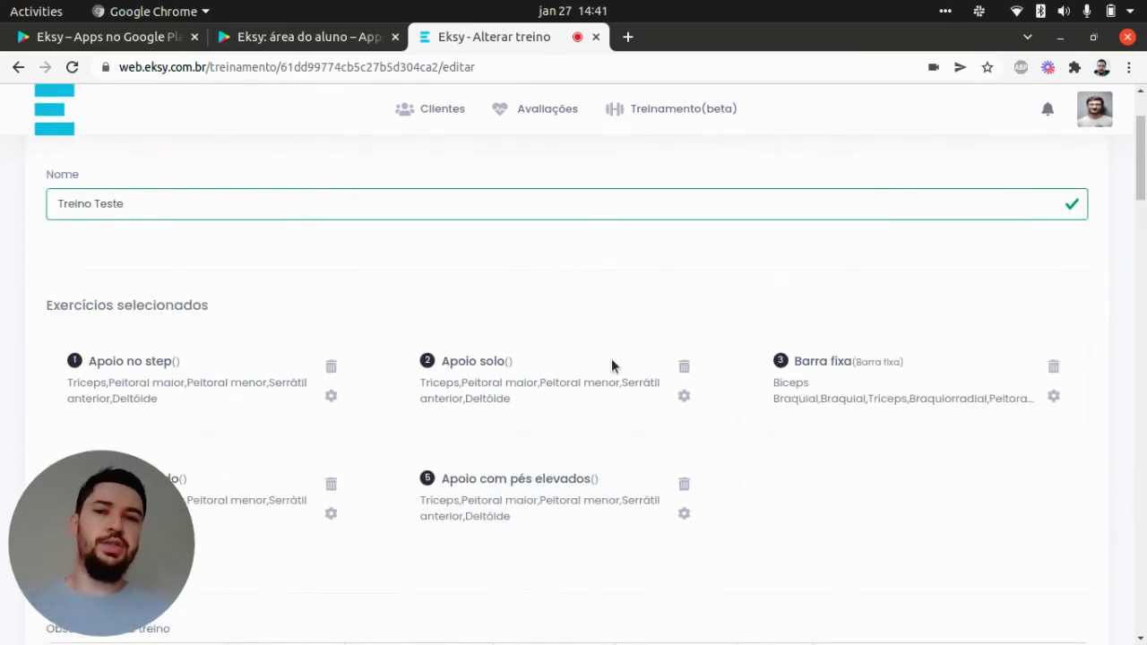
{"action": "scroll", "coordinate": [611, 356], "scroll_direction": "up", "scroll_amount": 2}
Open the list of all training schedules and edit the Adaptativo schedule that starts on 12 January 2022
{"action": "left_click", "coordinate": [643, 130]}
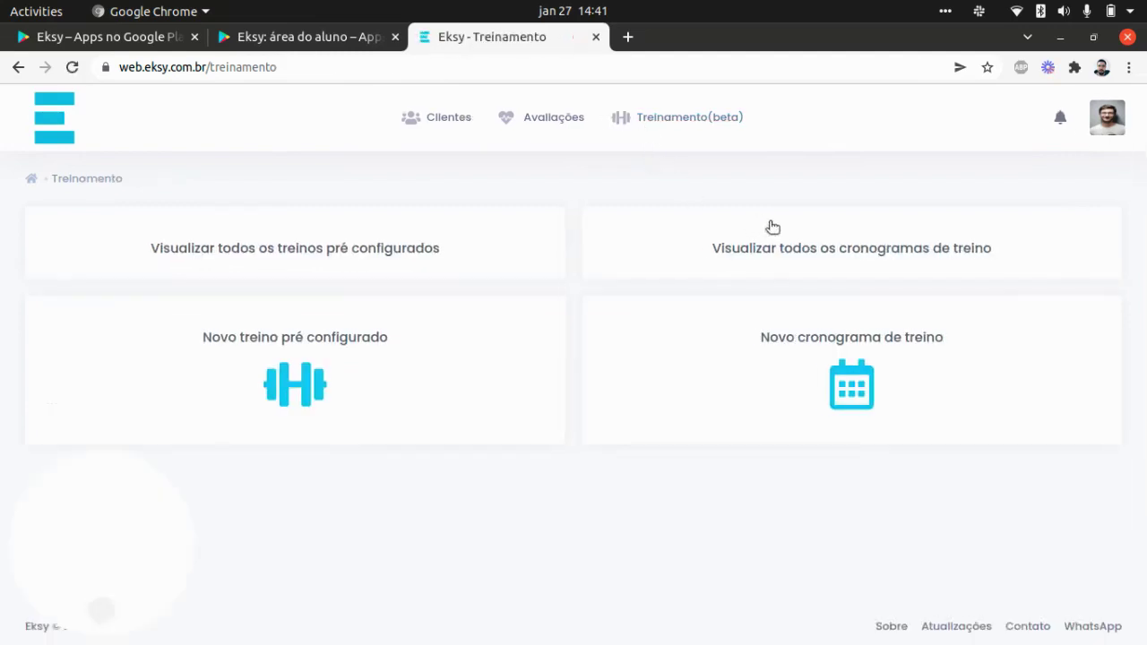
{"action": "left_click", "coordinate": [844, 249]}
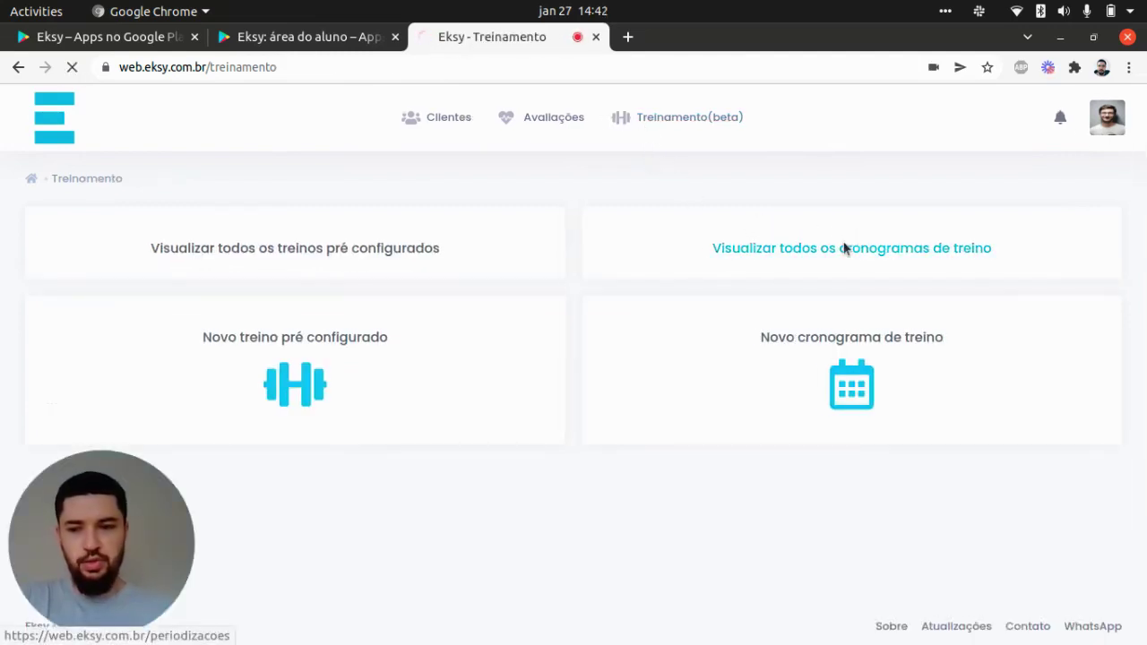
{"action": "scroll", "coordinate": [675, 261], "scroll_direction": "down", "scroll_amount": 2}
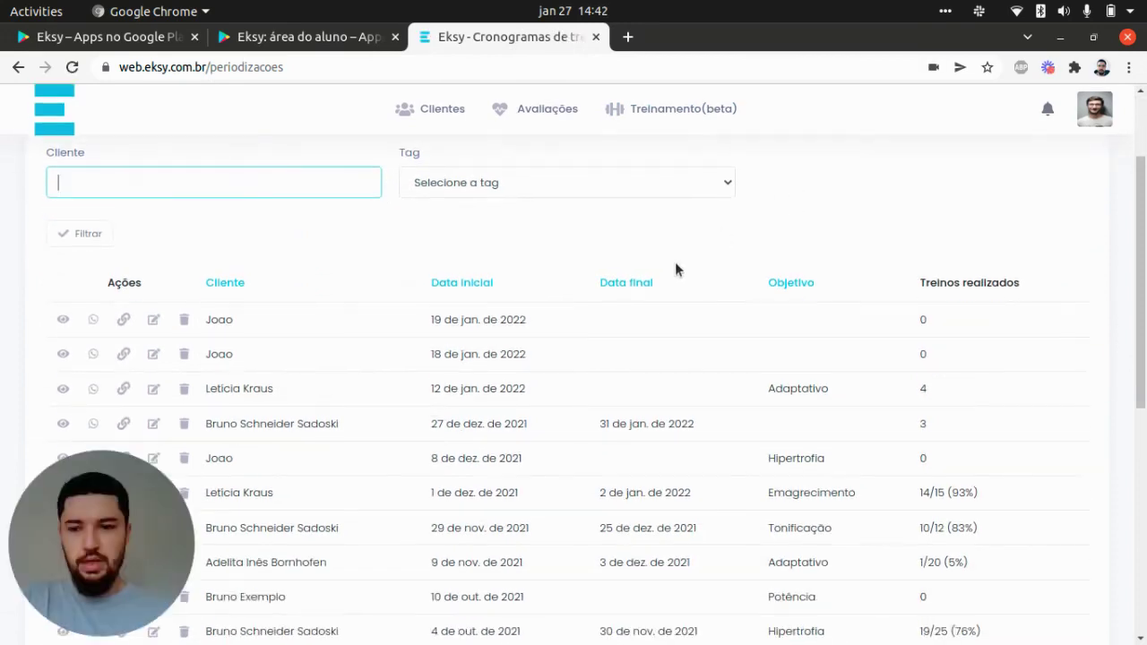
{"action": "scroll", "coordinate": [674, 269], "scroll_direction": "down", "scroll_amount": 1}
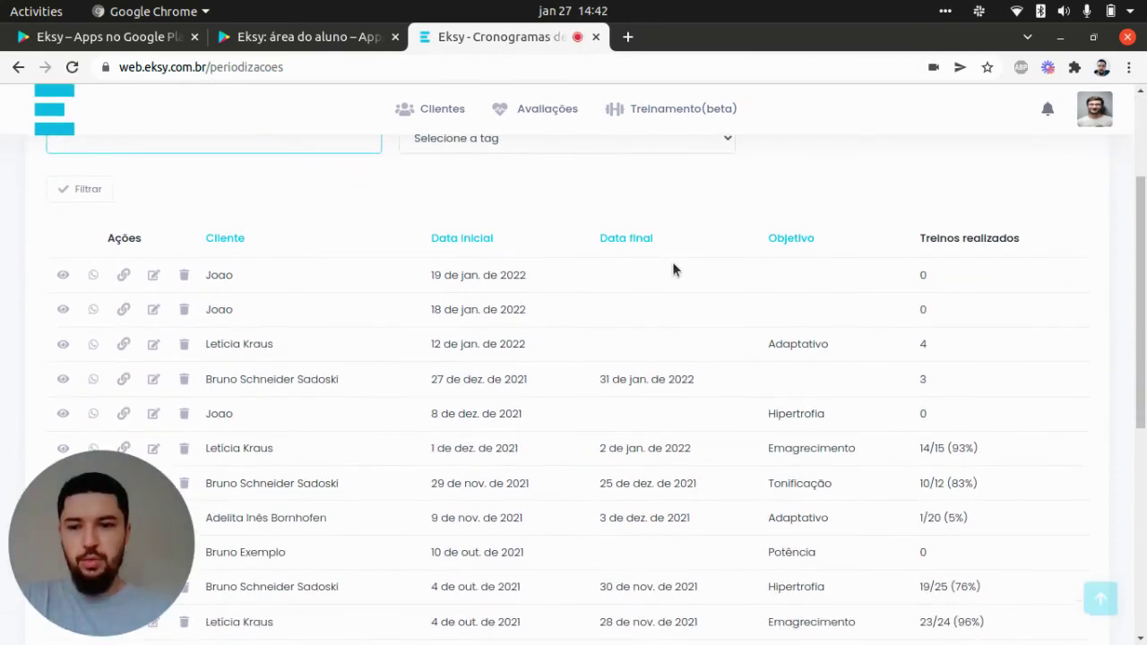
{"action": "left_click", "coordinate": [155, 346]}
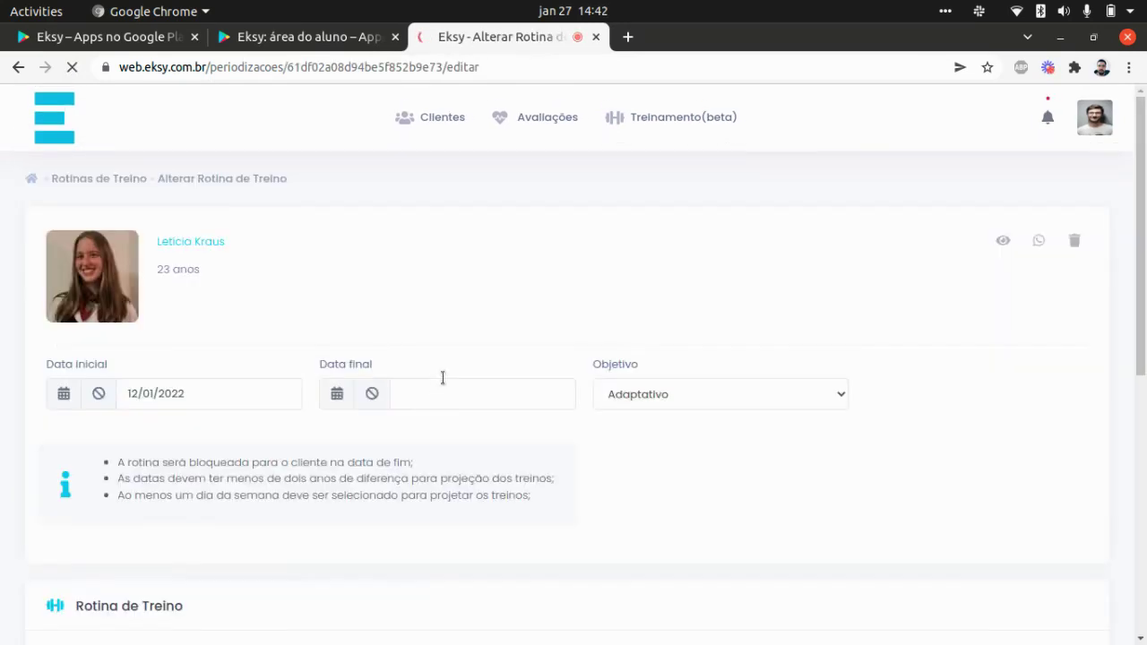
Examine the schedule's training routine and its registered-workout selection dialog, closing the dialog without choosing a workout
{"action": "scroll", "coordinate": [443, 377], "scroll_direction": "down", "scroll_amount": 5}
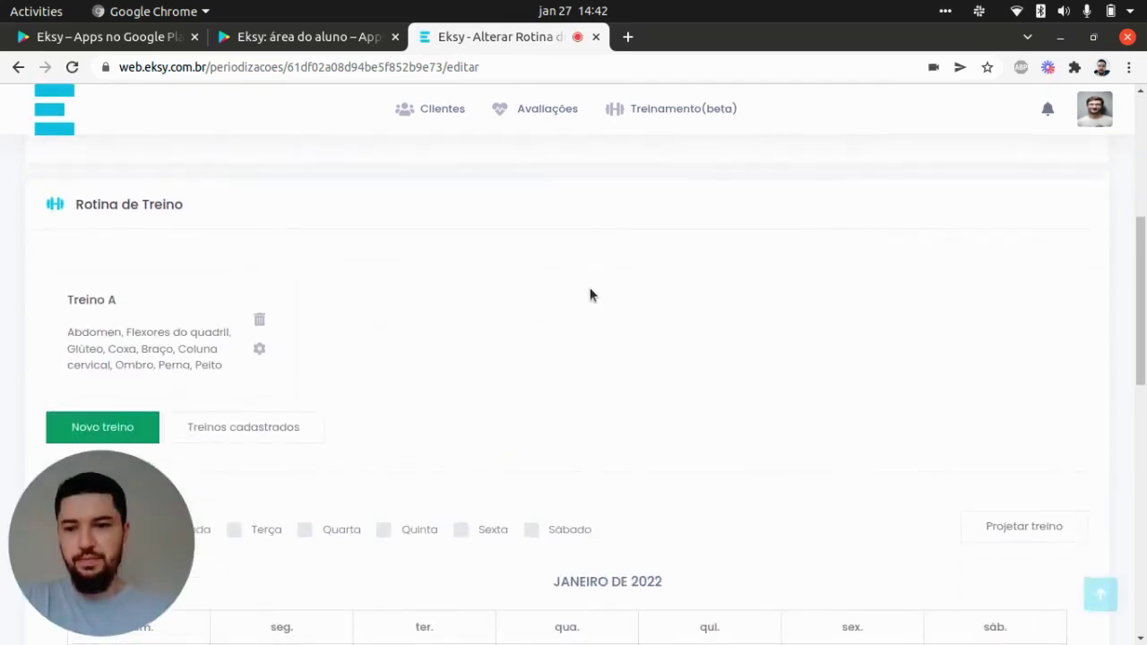
{"action": "scroll", "coordinate": [587, 294], "scroll_direction": "down", "scroll_amount": 1}
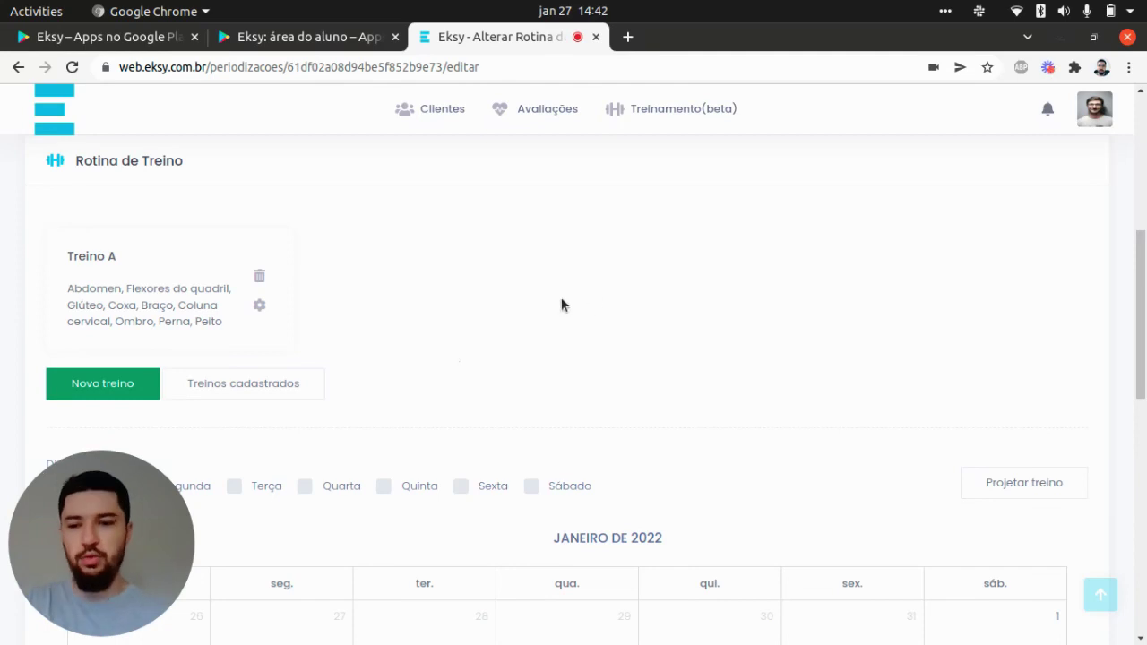
{"action": "left_click", "coordinate": [282, 387]}
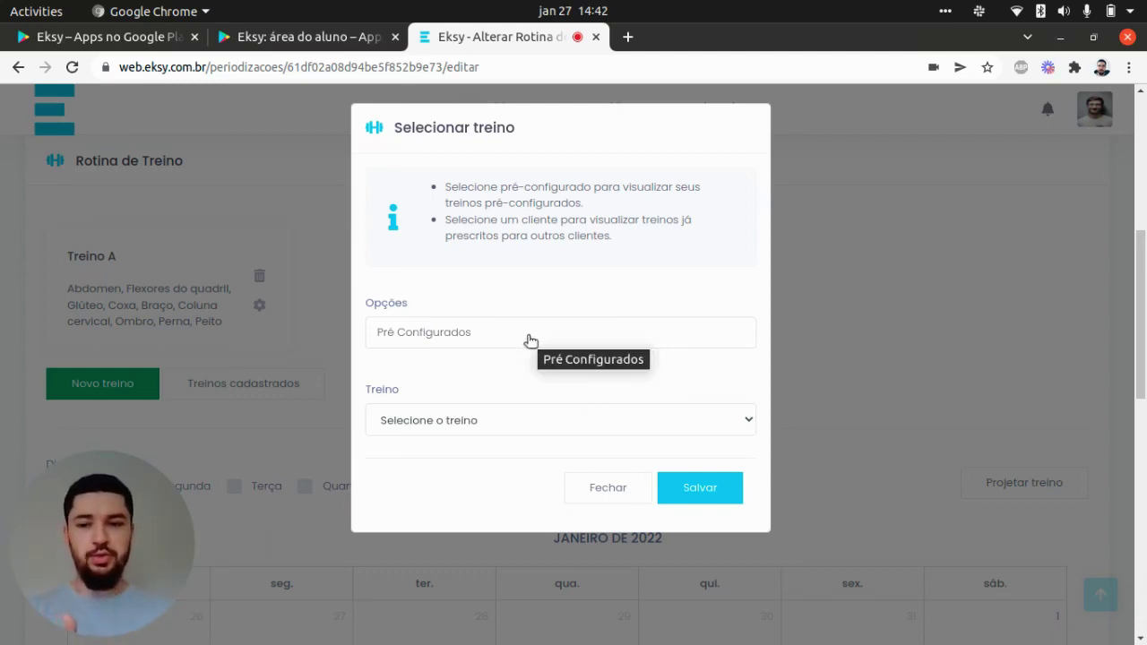
{"action": "left_click", "coordinate": [840, 315]}
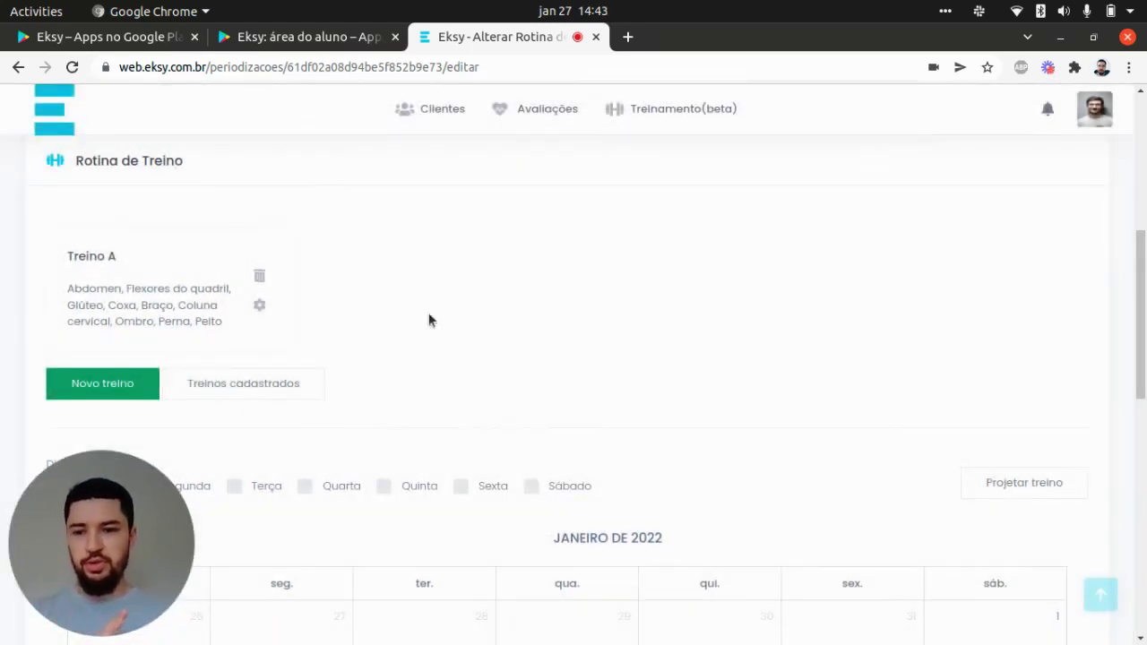
{"action": "scroll", "coordinate": [681, 448], "scroll_direction": "up", "scroll_amount": 2}
{"action": "scroll", "coordinate": [628, 394], "scroll_direction": "down", "scroll_amount": 2}
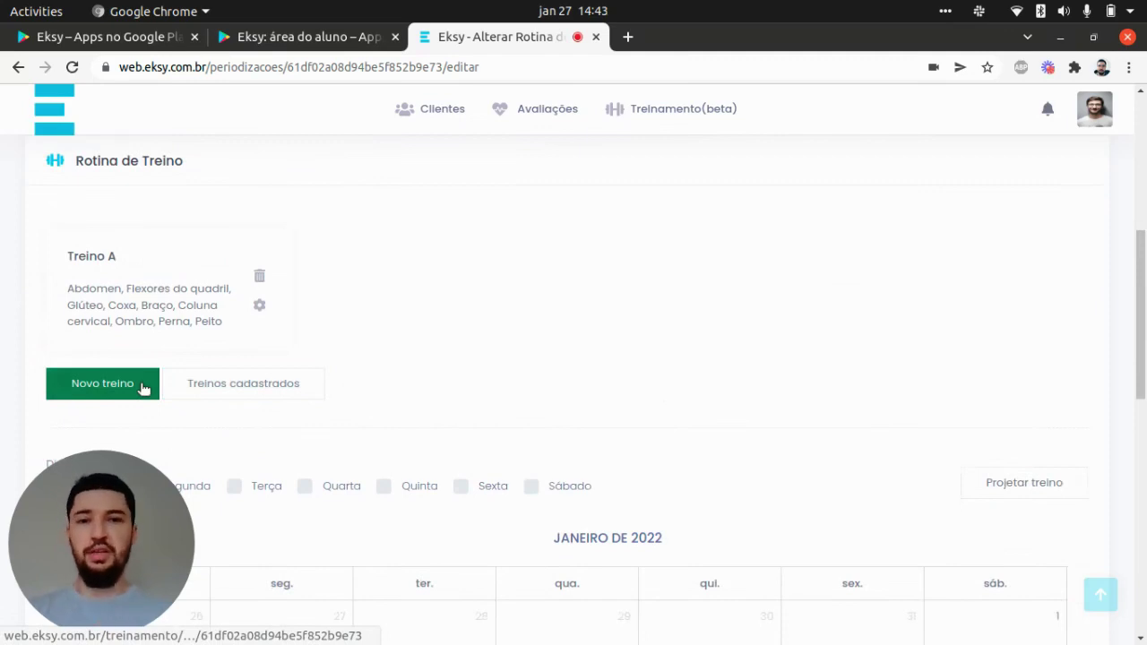
Choose the pre-configured workout Gestante in the registered-workout selection for the schedule, without saving it
{"action": "left_click", "coordinate": [223, 387]}
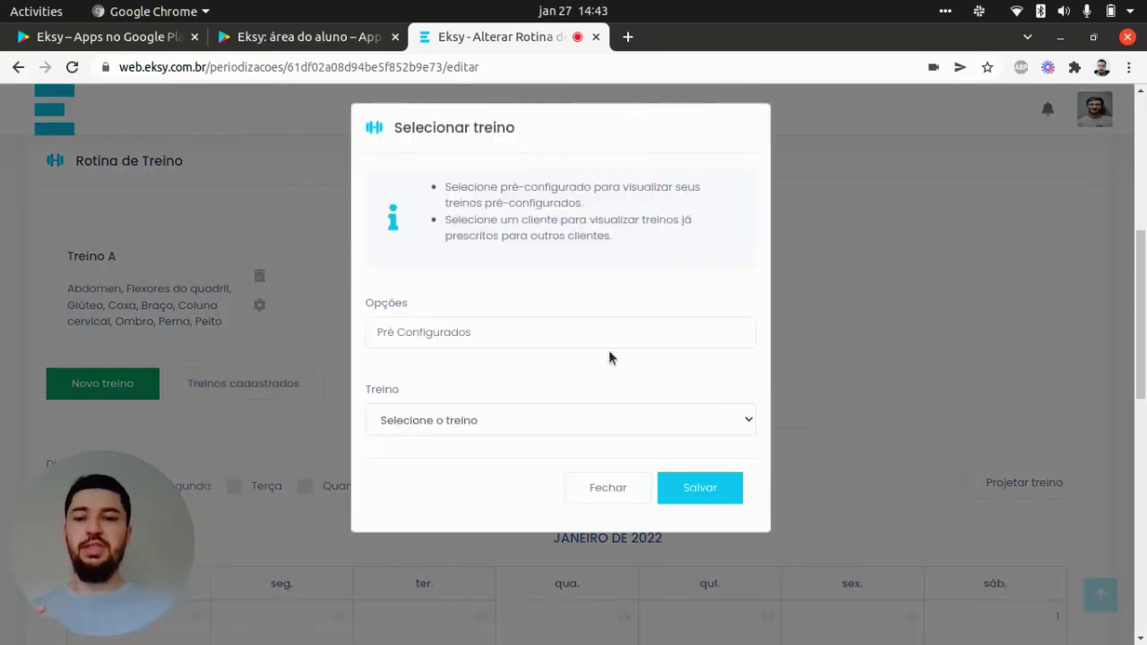
{"action": "left_click", "coordinate": [538, 337]}
{"action": "left_click", "coordinate": [537, 337]}
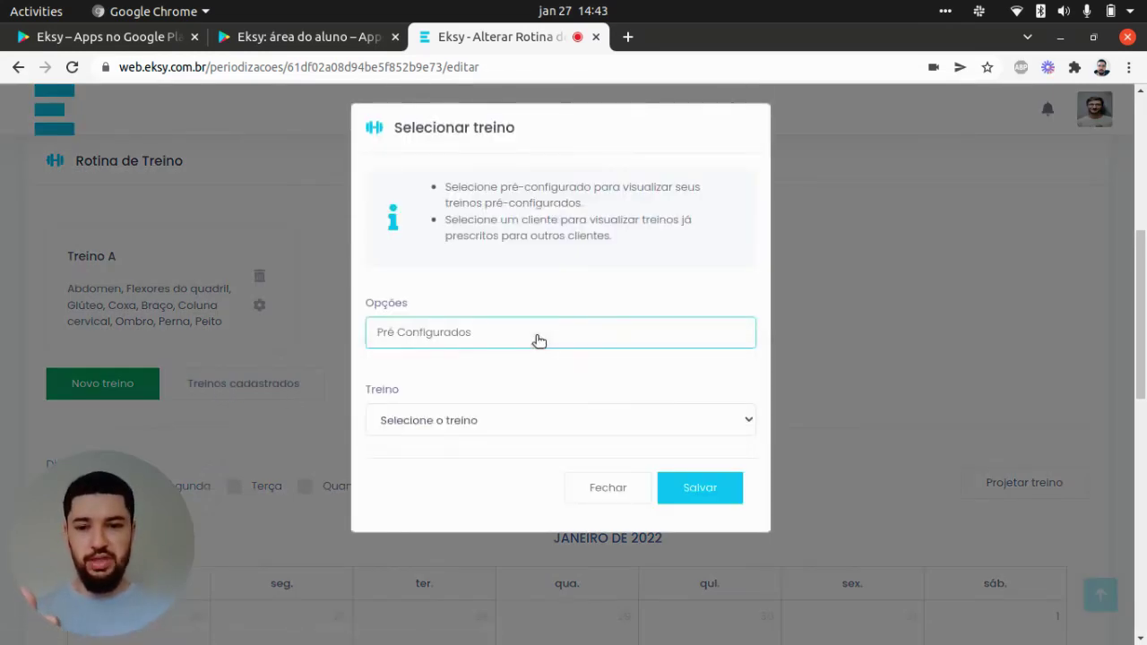
{"action": "left_click", "coordinate": [485, 408]}
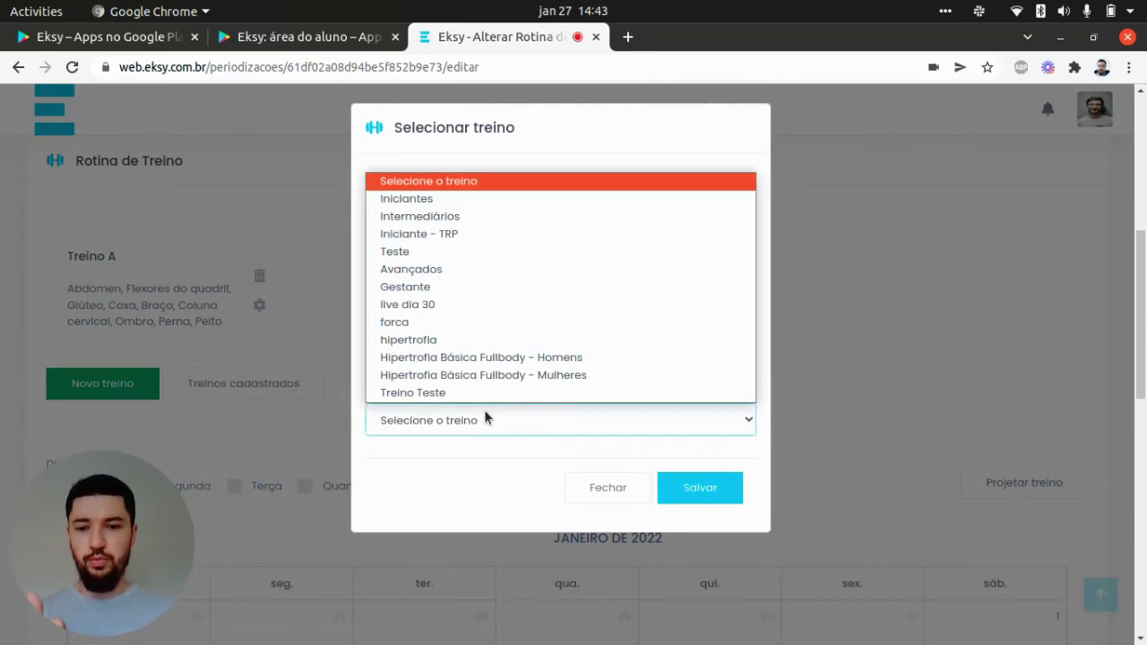
{"action": "left_click", "coordinate": [484, 410]}
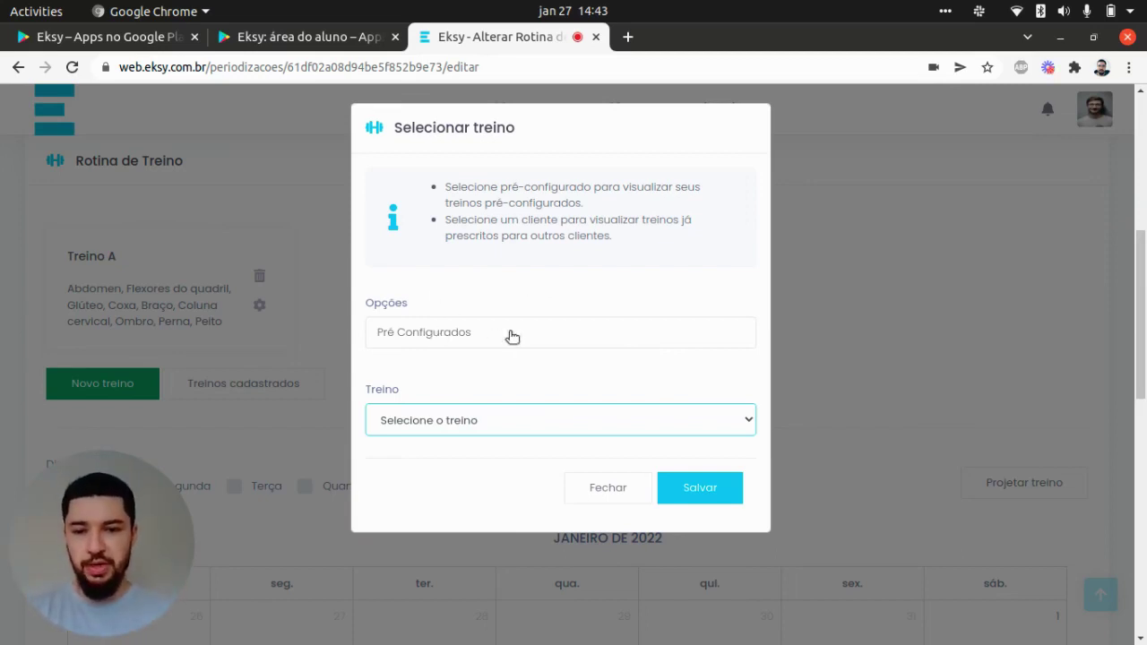
{"action": "left_click", "coordinate": [462, 422]}
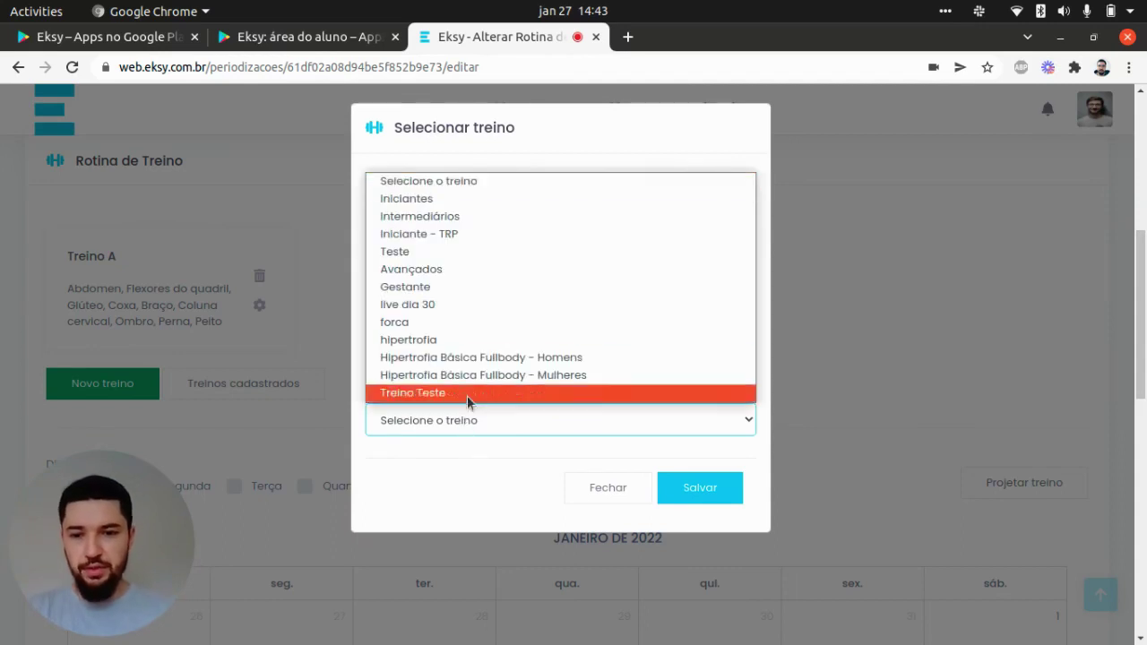
{"action": "left_click", "coordinate": [440, 288]}
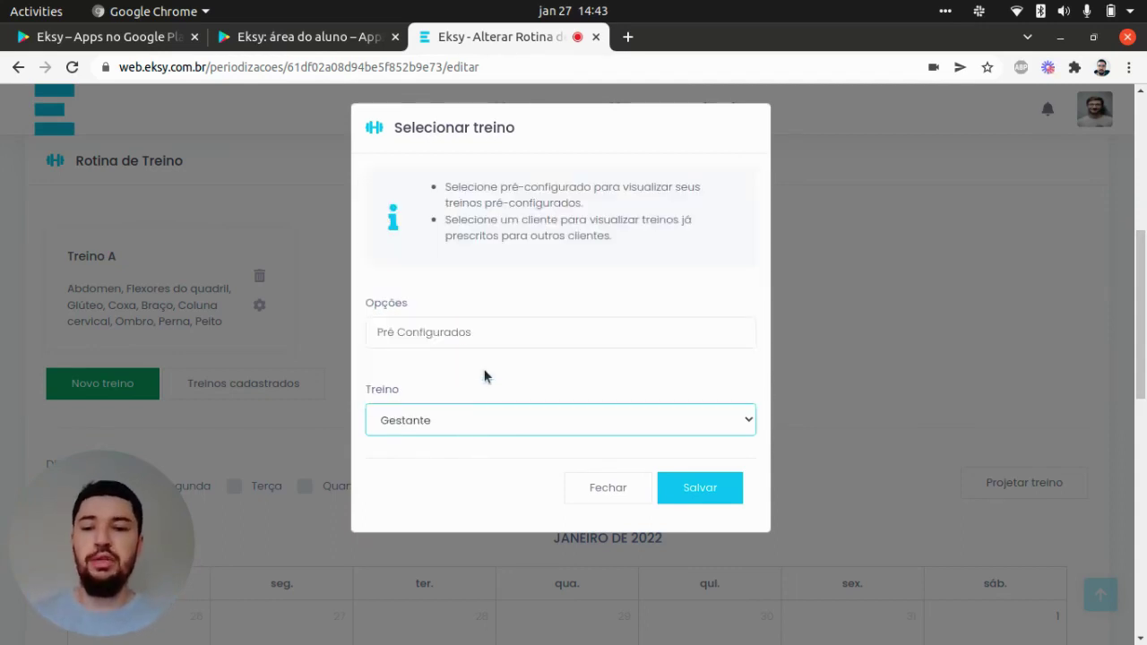
{"action": "left_click", "coordinate": [484, 377]}
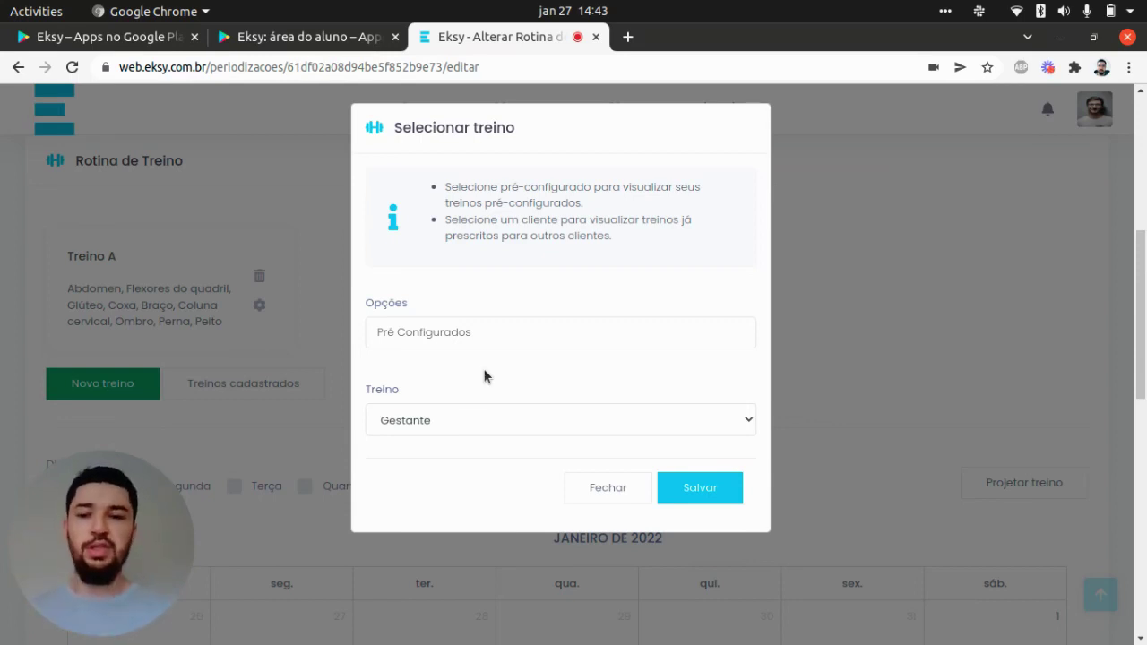
Switch the registered-workout source to another client, searching by the client's first name, and view the workouts already prescribed to that client
{"action": "left_click", "coordinate": [517, 332]}
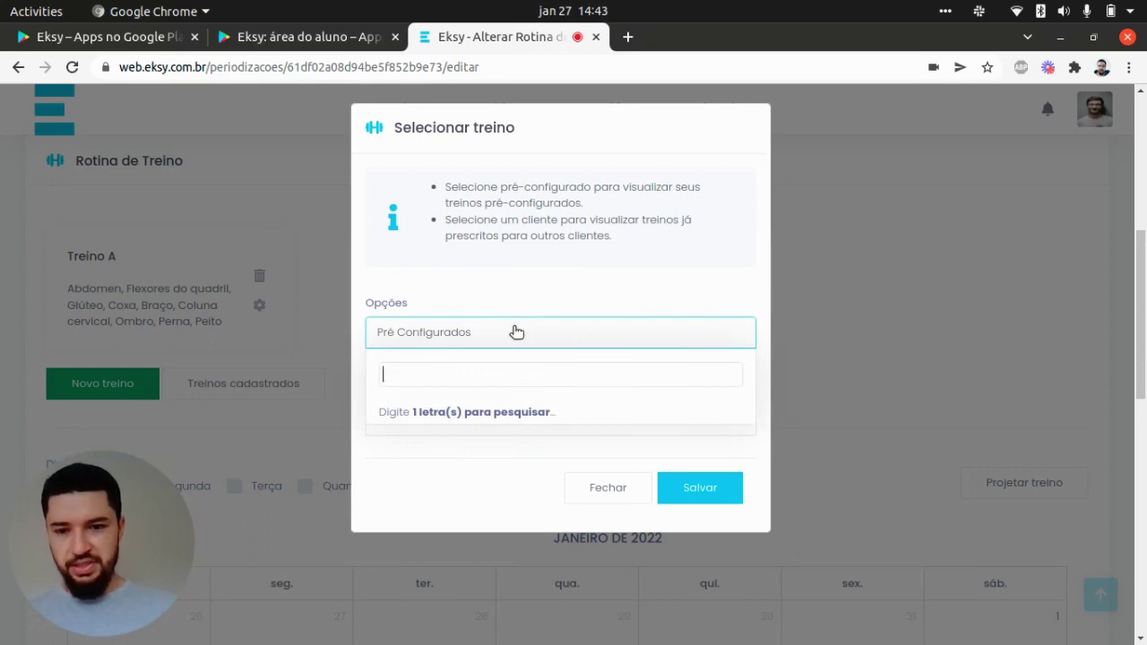
{"action": "type", "text": "diego"}
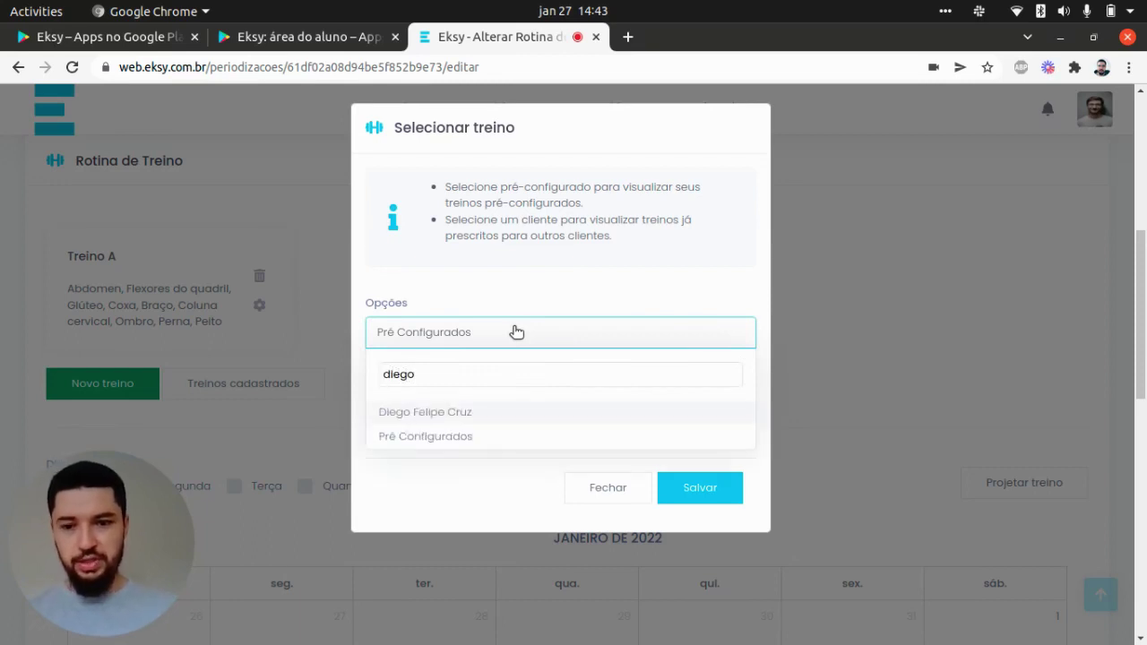
{"action": "left_click", "coordinate": [475, 413]}
{"action": "left_click", "coordinate": [473, 418]}
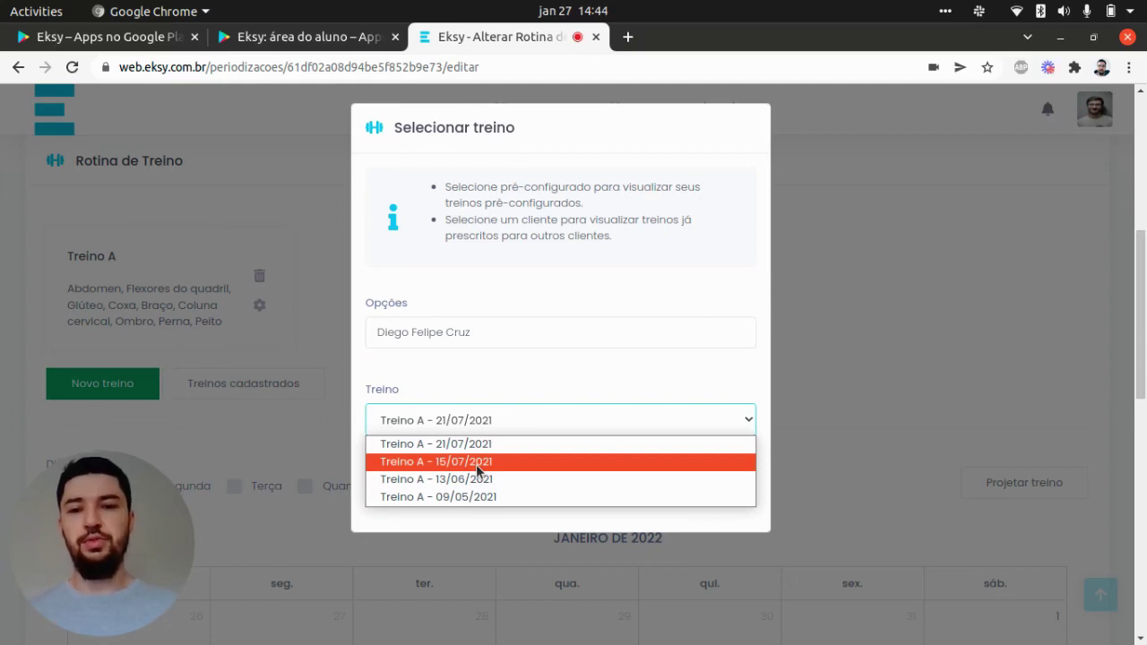
{"action": "left_click", "coordinate": [571, 228]}
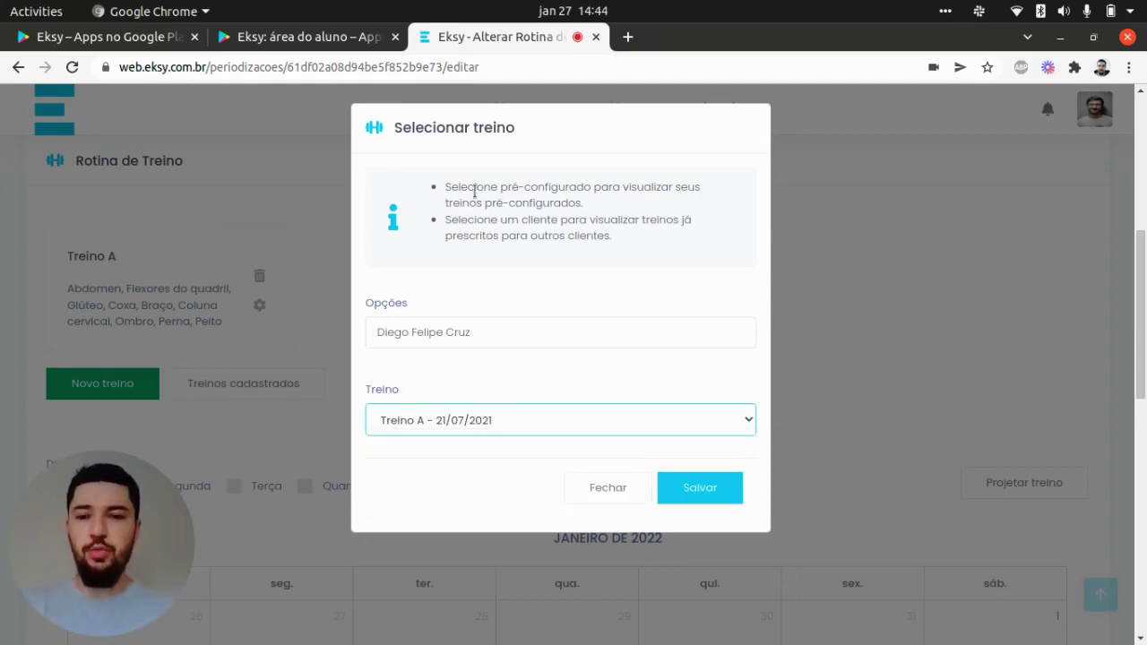
Read the two notes on pre-configured and other clients' workouts, and close the workout selection without saving
{"action": "left_click_drag", "start_coordinate": [442, 193], "coordinate": [568, 223]}
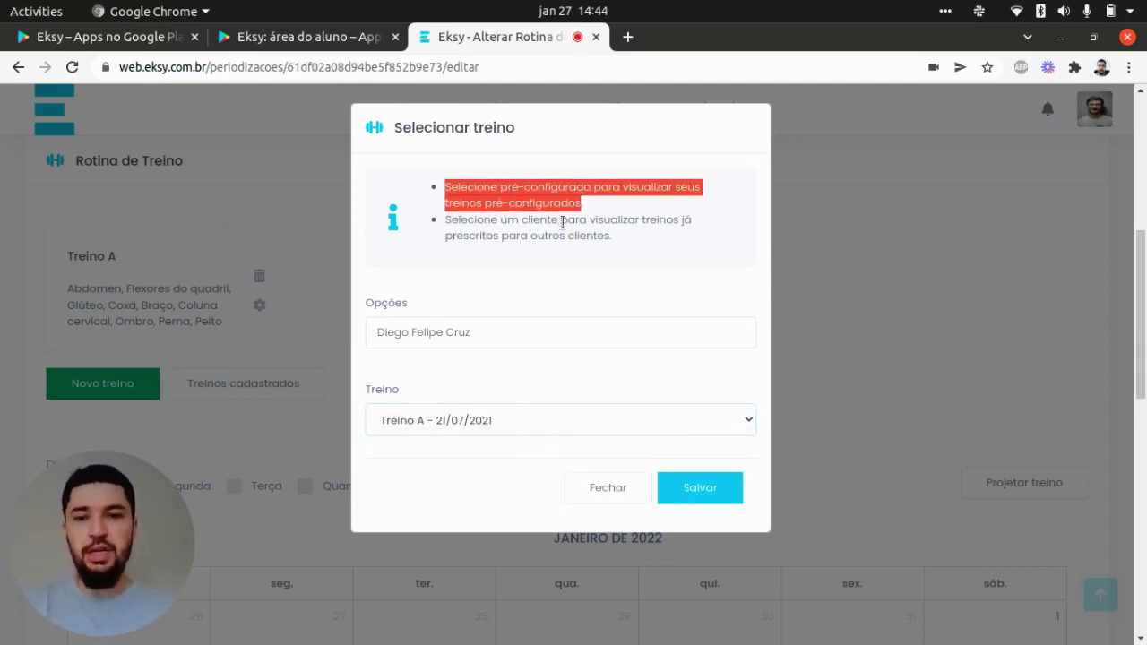
{"action": "left_click", "coordinate": [562, 226]}
{"action": "left_click_drag", "start_coordinate": [442, 225], "coordinate": [619, 243]}
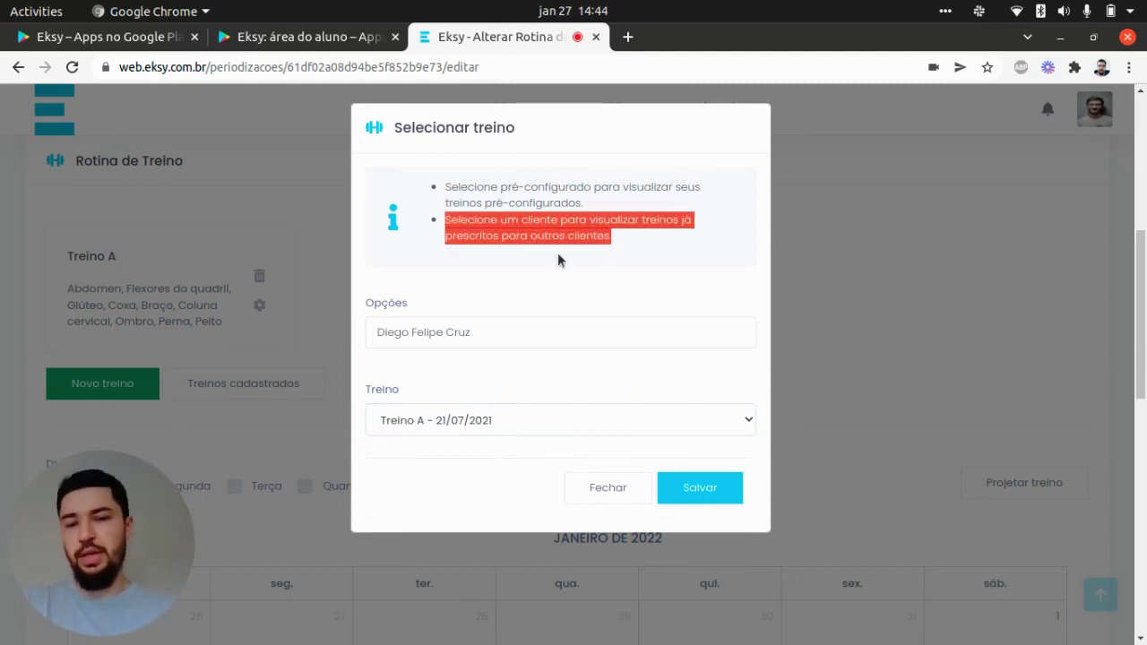
{"action": "left_click_drag", "start_coordinate": [446, 189], "coordinate": [642, 250]}
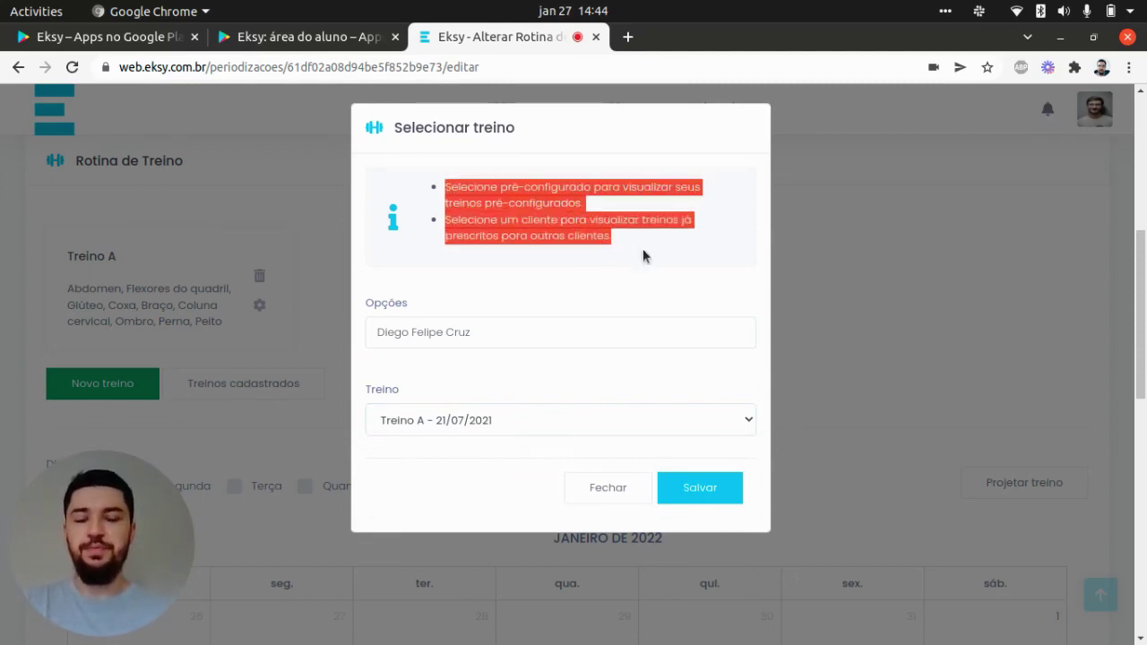
{"action": "left_click", "coordinate": [642, 251]}
{"action": "left_click", "coordinate": [991, 262]}
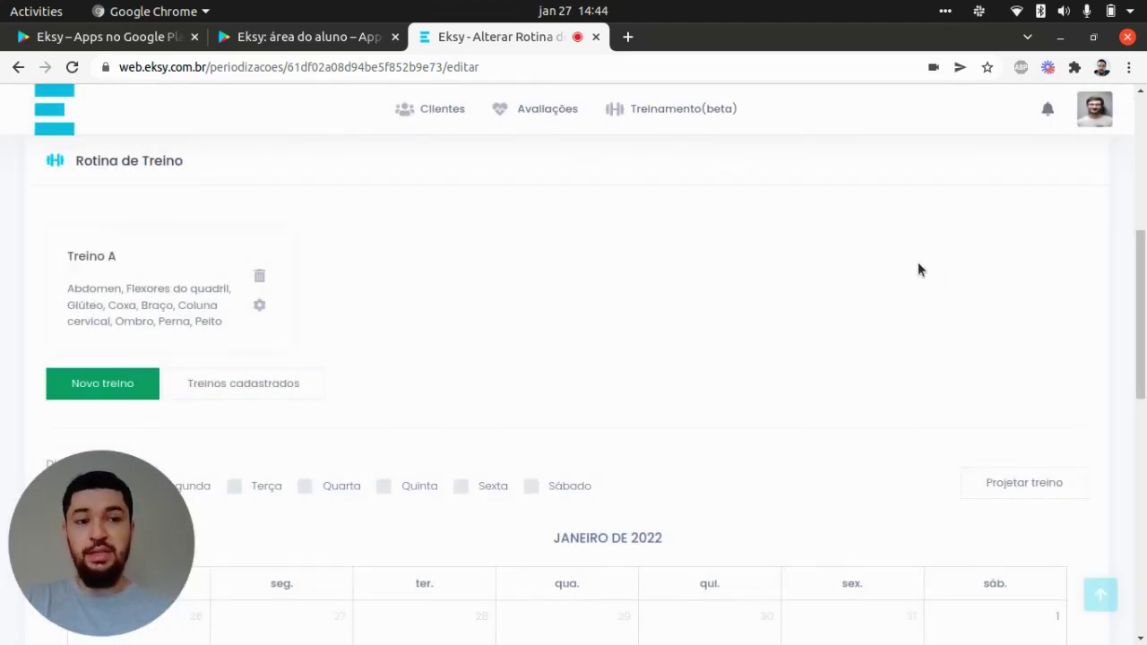
Create a new workout named Treino B in the schedule's training routine
{"action": "scroll", "coordinate": [918, 264], "scroll_direction": "down", "scroll_amount": 1}
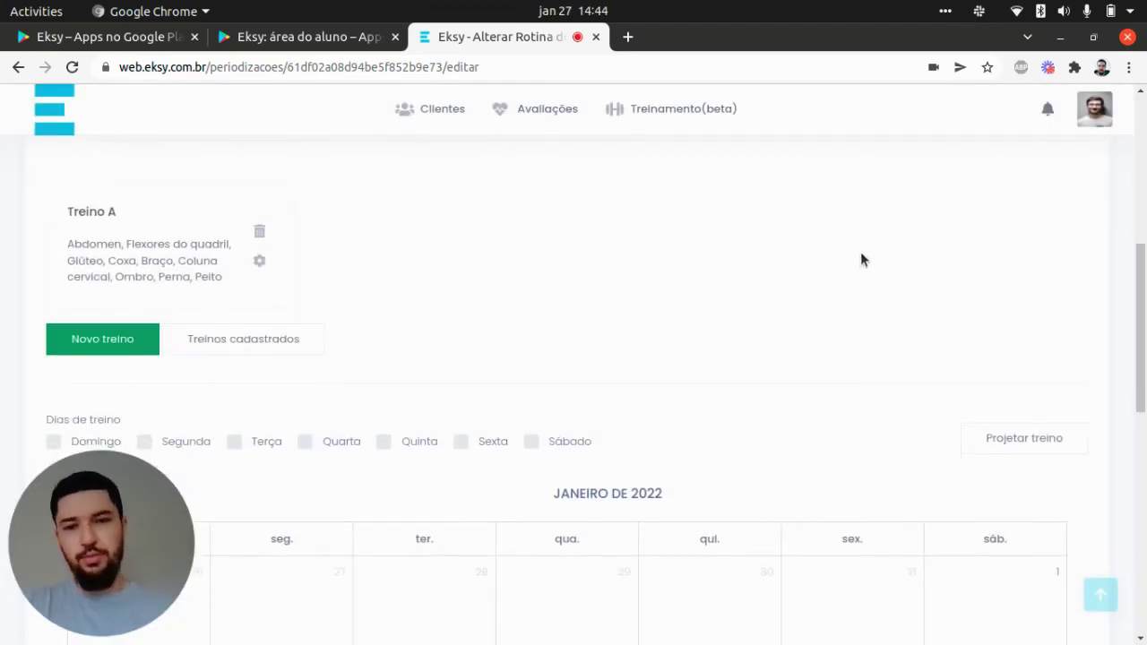
{"action": "scroll", "coordinate": [734, 240], "scroll_direction": "up", "scroll_amount": 2}
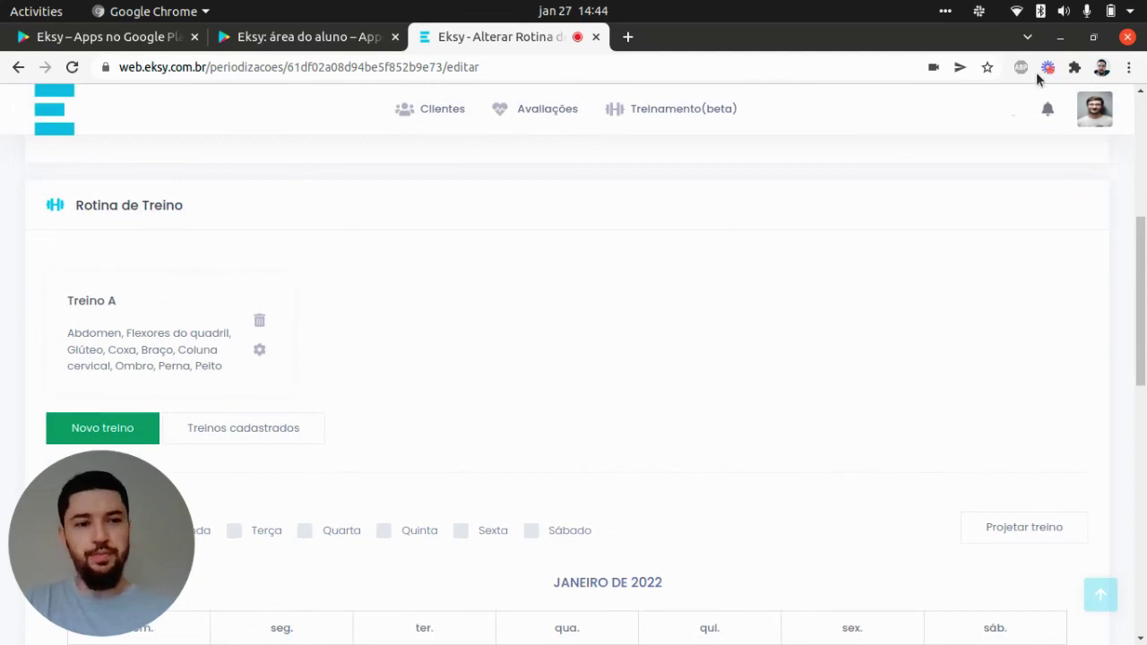
{"action": "scroll", "coordinate": [667, 282], "scroll_direction": "down", "scroll_amount": 7}
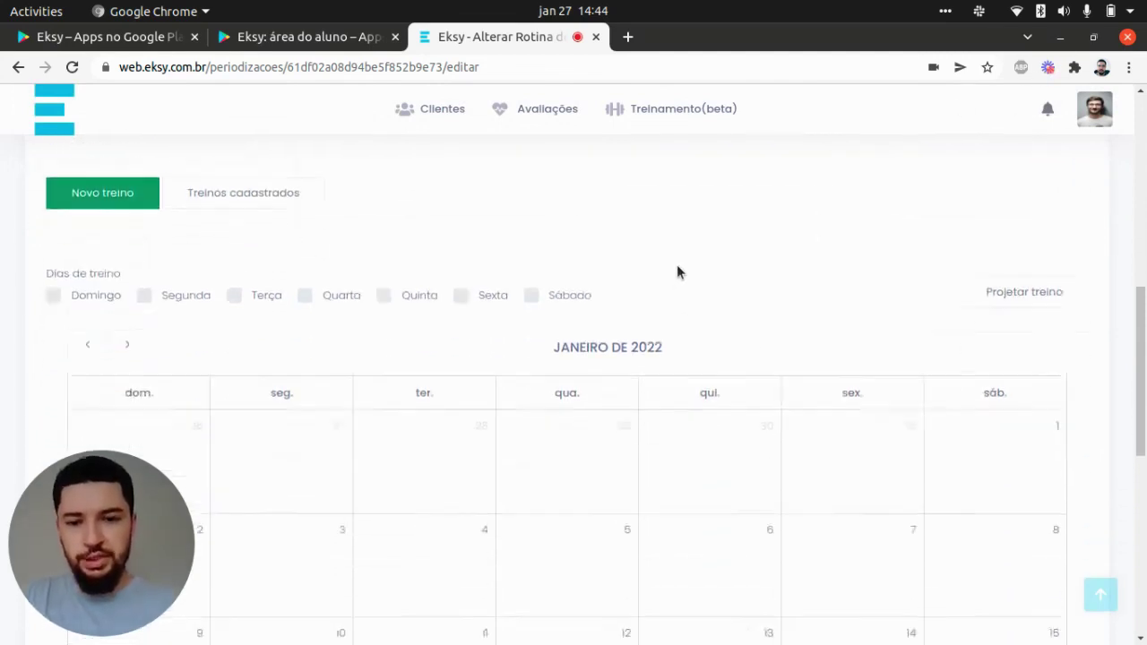
{"action": "scroll", "coordinate": [677, 260], "scroll_direction": "up", "scroll_amount": 4}
{"action": "scroll", "coordinate": [663, 269], "scroll_direction": "up", "scroll_amount": 3}
{"action": "scroll", "coordinate": [624, 296], "scroll_direction": "down", "scroll_amount": 3}
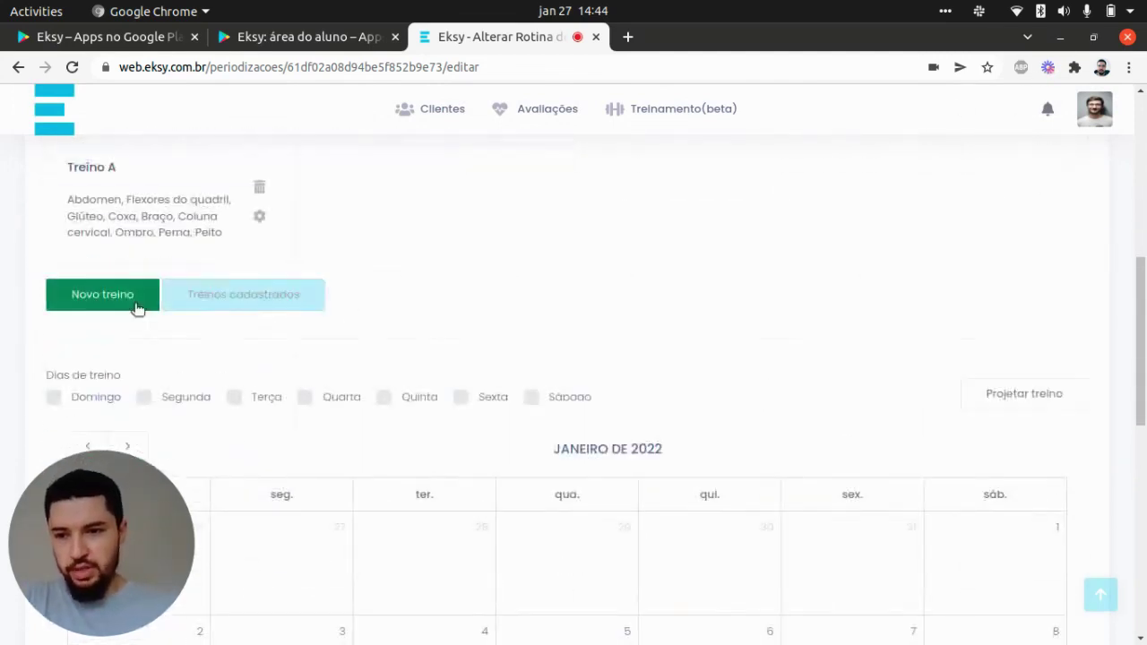
{"action": "left_click", "coordinate": [116, 300]}
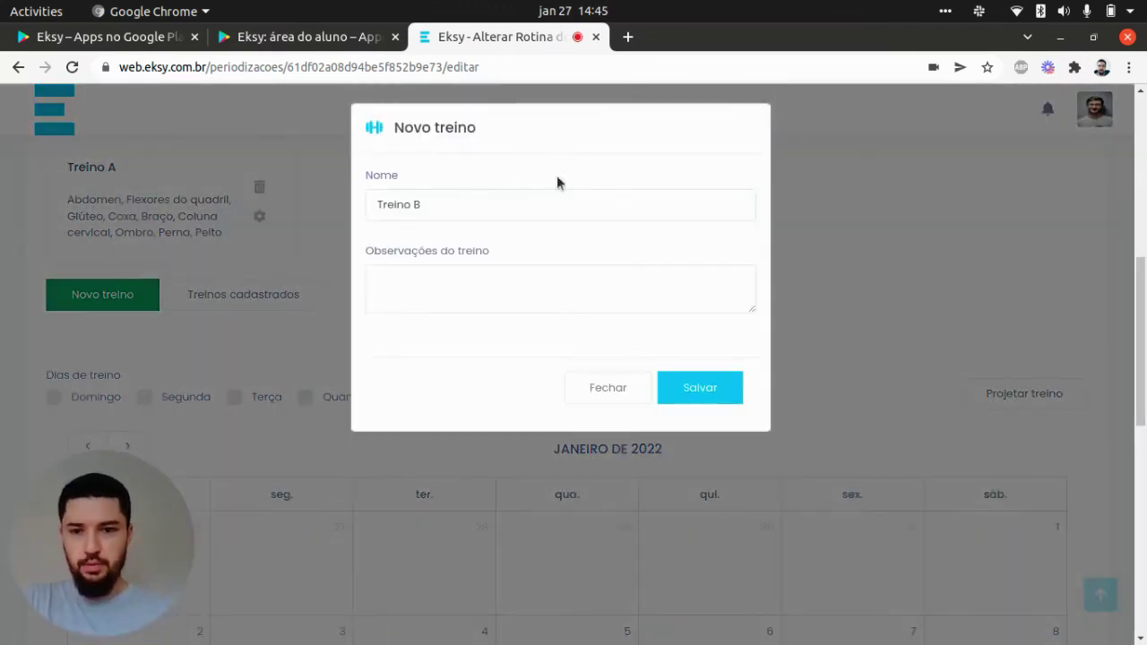
{"action": "left_click", "coordinate": [700, 388]}
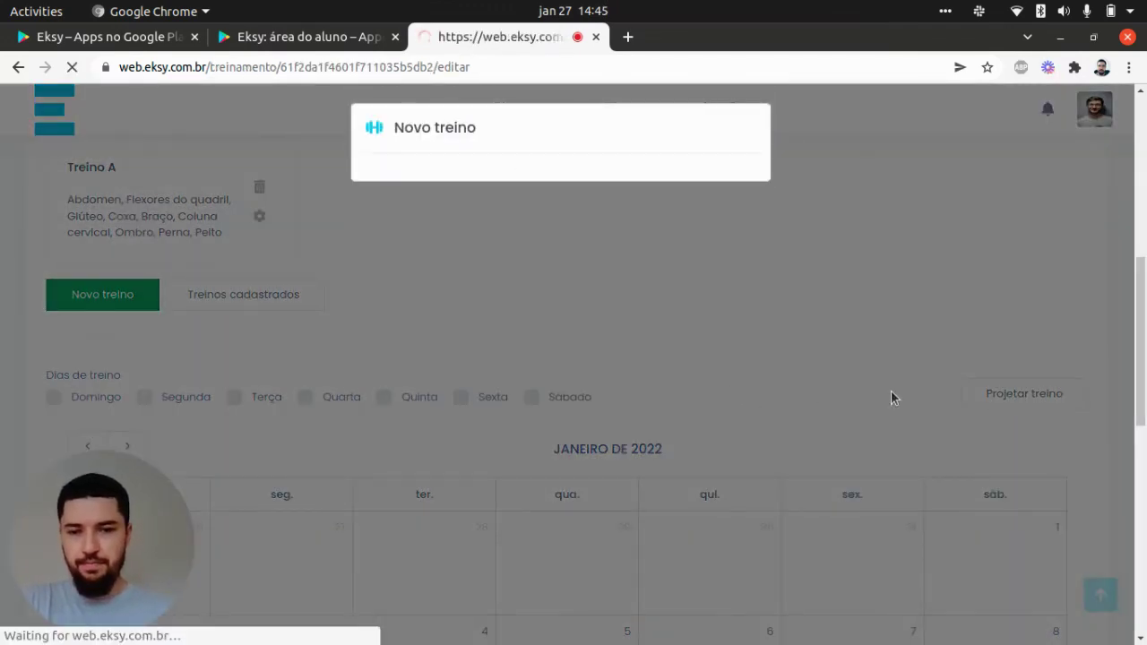
Filter the exercise selection by Peito and view the prescription settings for Apoio carpado without adding it
{"action": "scroll", "coordinate": [617, 292], "scroll_direction": "down", "scroll_amount": 5}
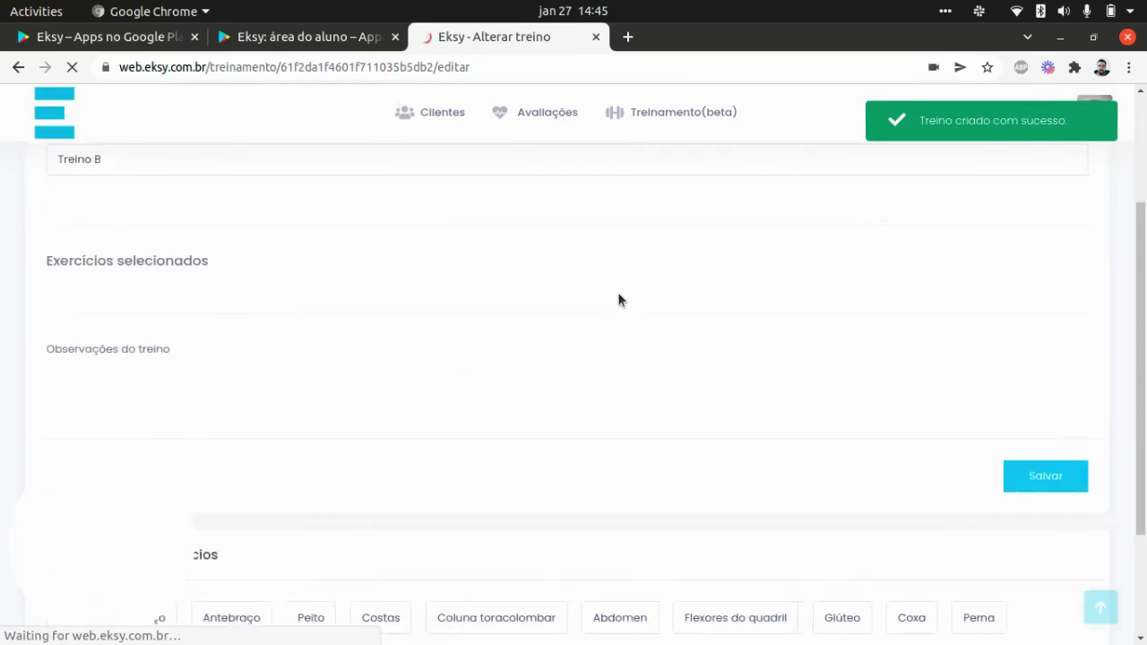
{"action": "scroll", "coordinate": [607, 294], "scroll_direction": "down", "scroll_amount": 1}
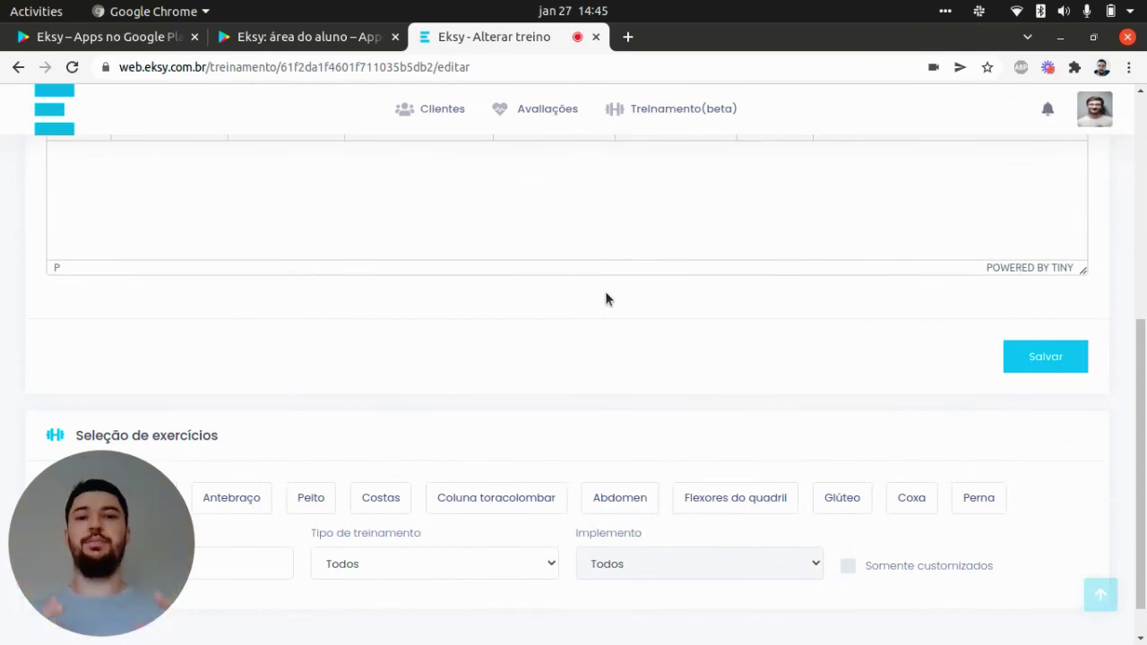
{"action": "scroll", "coordinate": [601, 300], "scroll_direction": "down", "scroll_amount": 1}
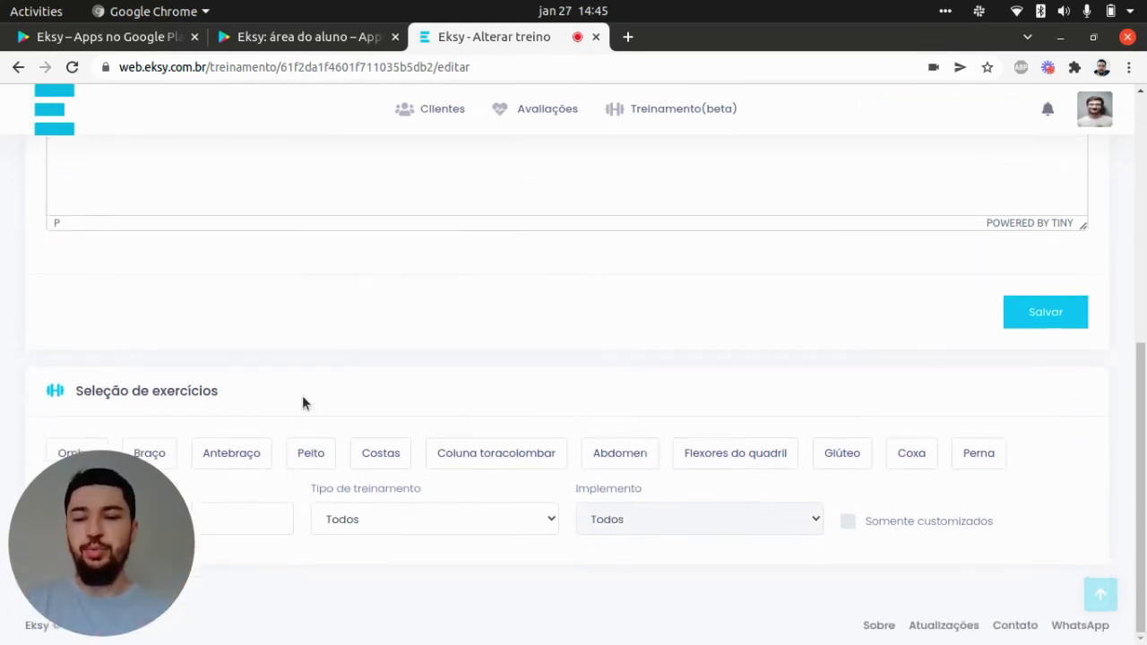
{"action": "left_click", "coordinate": [296, 453]}
{"action": "scroll", "coordinate": [444, 381], "scroll_direction": "down", "scroll_amount": 6}
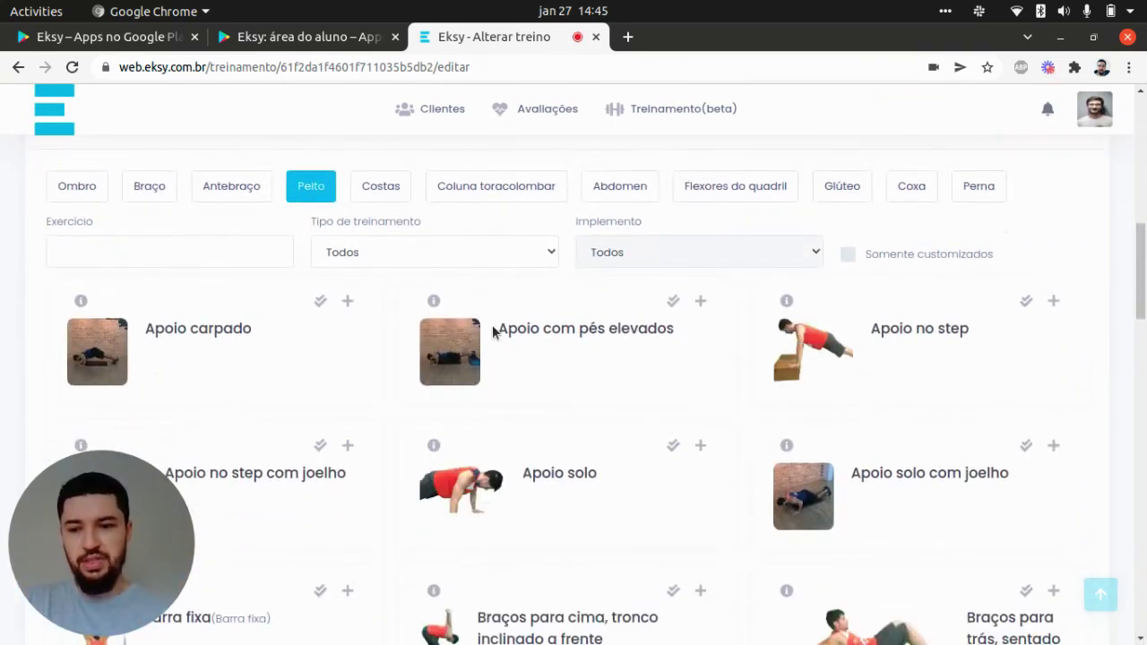
{"action": "left_click", "coordinate": [348, 302]}
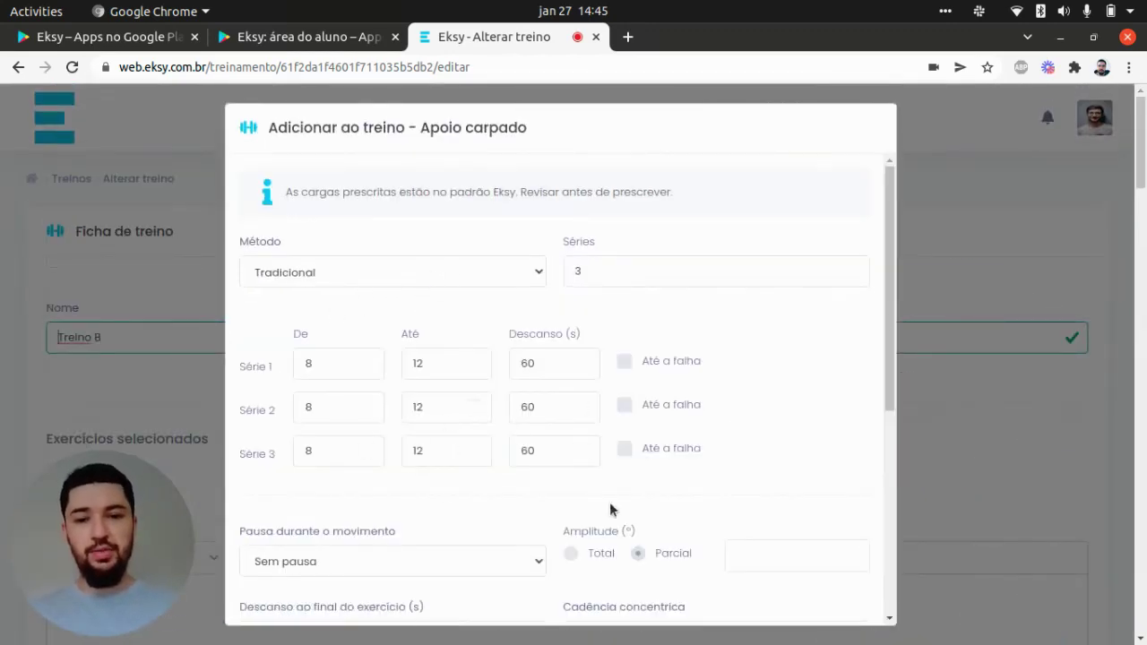
{"action": "left_click", "coordinate": [963, 215]}
Examine the prescription settings for Apoio solo and the note on how its loads are based, closing them without adding the exercise
{"action": "scroll", "coordinate": [825, 265], "scroll_direction": "down", "scroll_amount": 3}
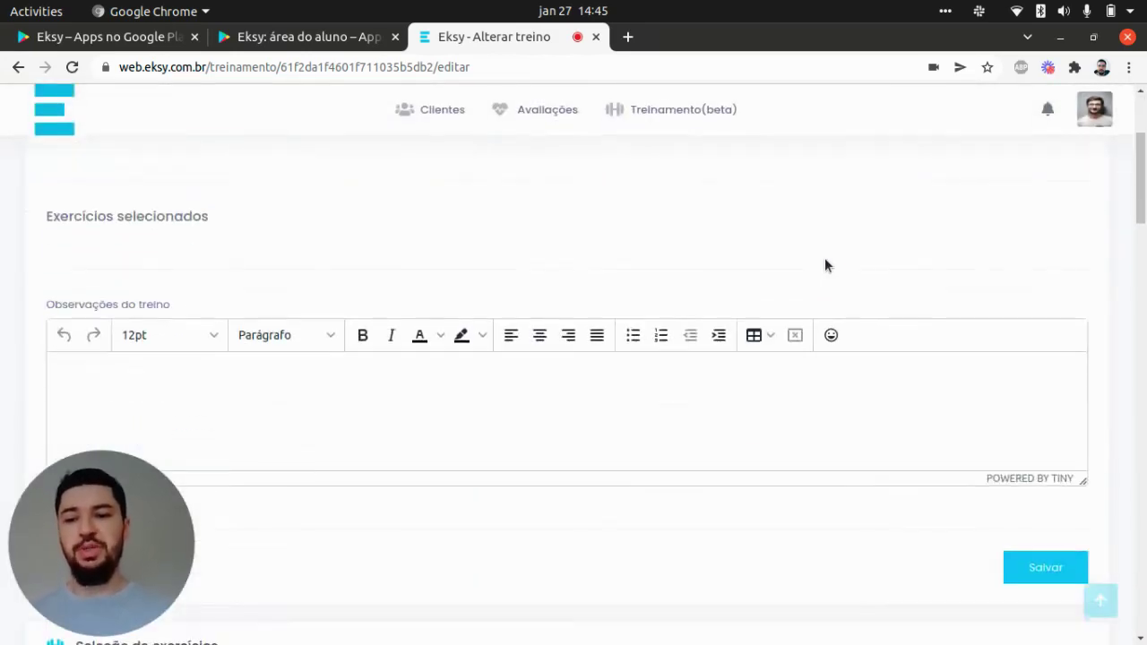
{"action": "scroll", "coordinate": [824, 265], "scroll_direction": "up", "scroll_amount": 1}
{"action": "scroll", "coordinate": [814, 261], "scroll_direction": "down", "scroll_amount": 8}
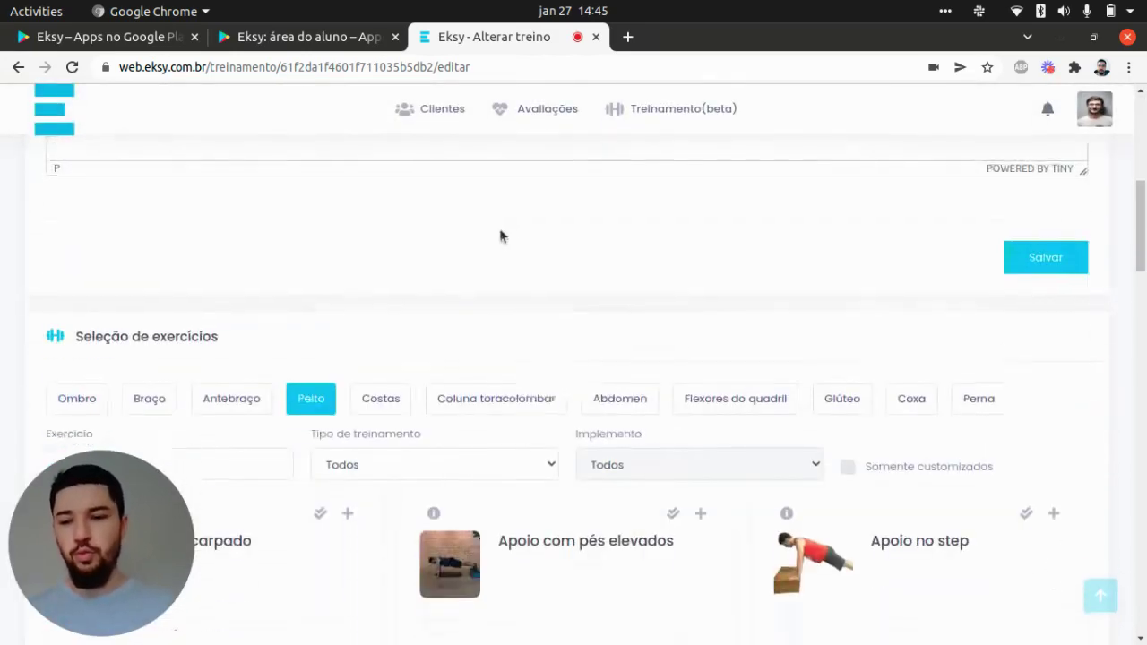
{"action": "scroll", "coordinate": [580, 329], "scroll_direction": "down", "scroll_amount": 2}
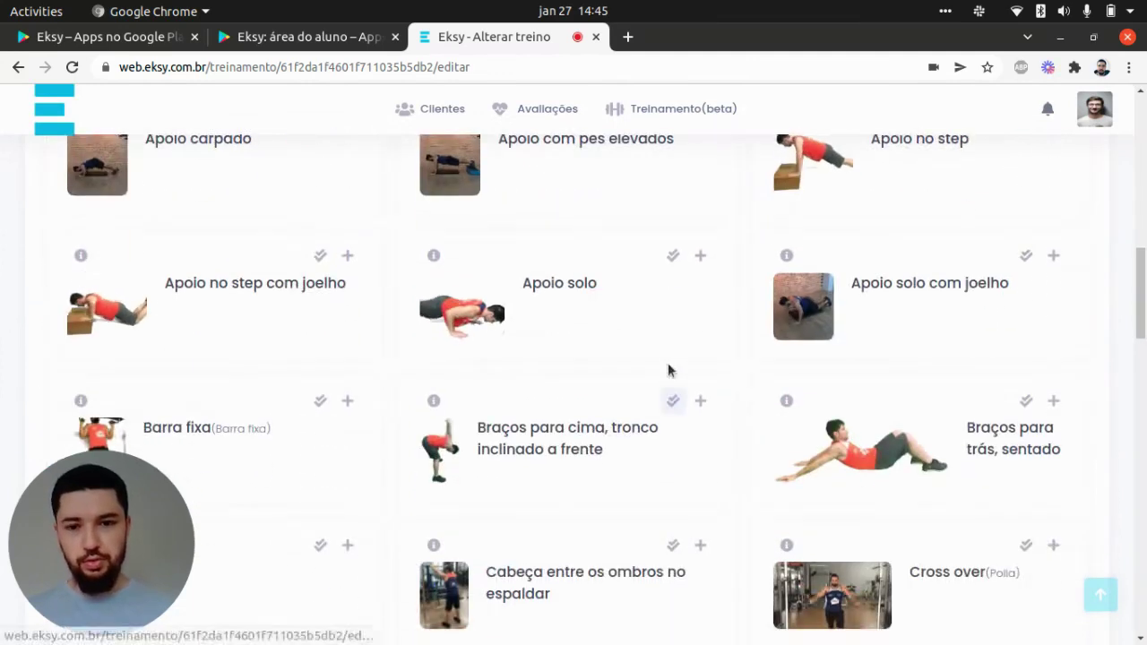
{"action": "left_click", "coordinate": [702, 260]}
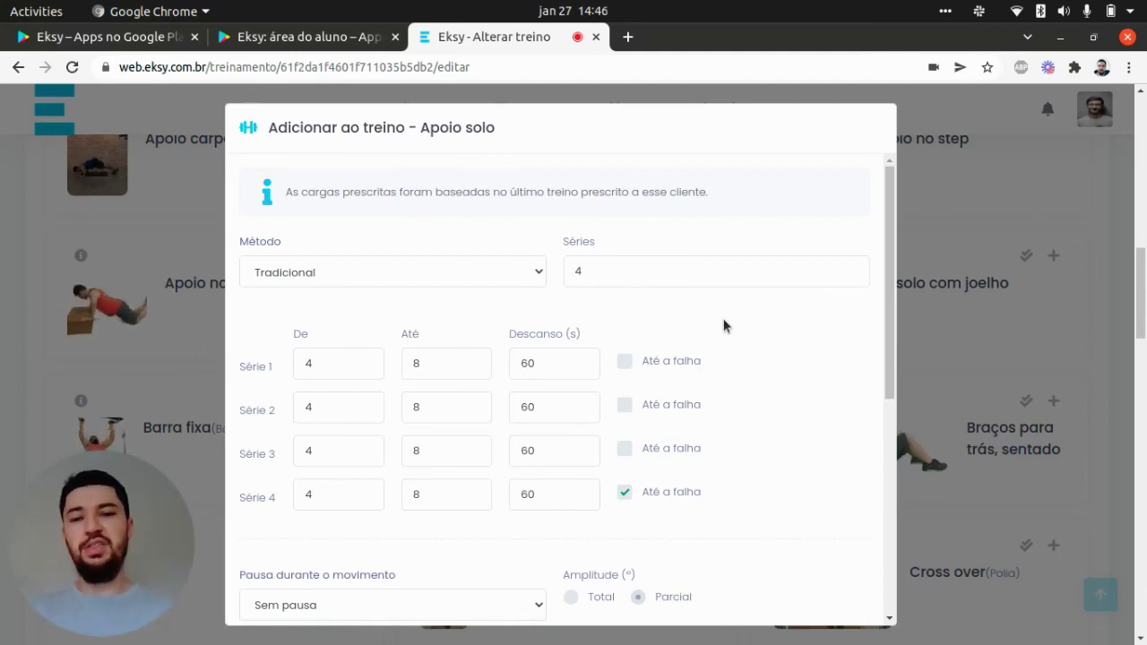
{"action": "scroll", "coordinate": [833, 325], "scroll_direction": "down", "scroll_amount": 3}
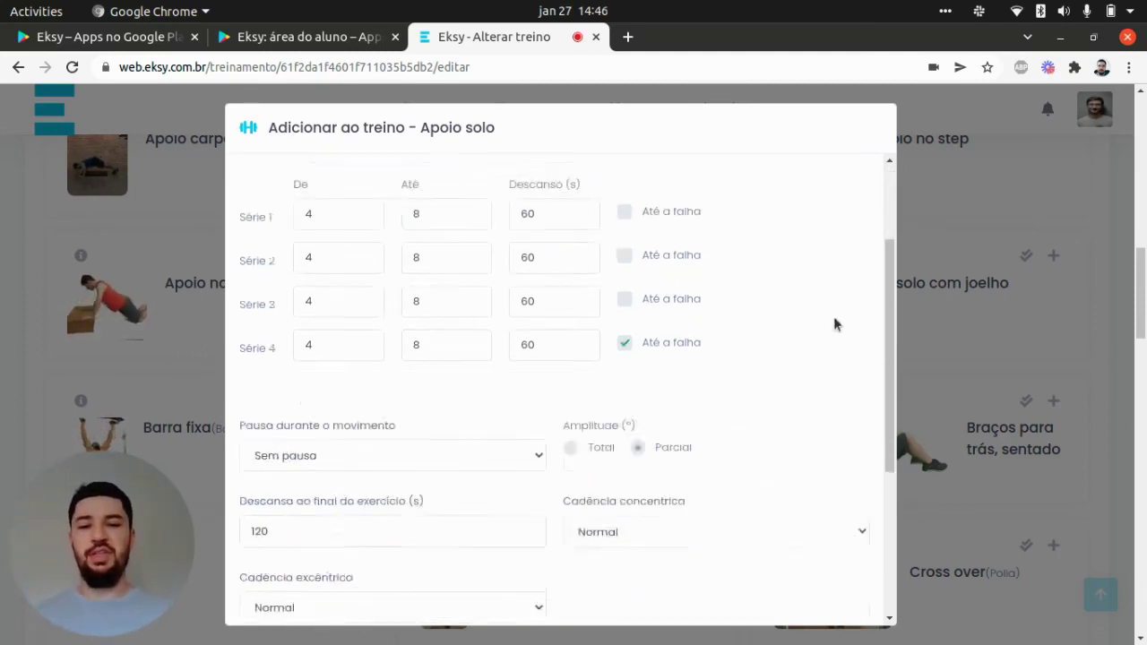
{"action": "scroll", "coordinate": [822, 363], "scroll_direction": "up", "scroll_amount": 3}
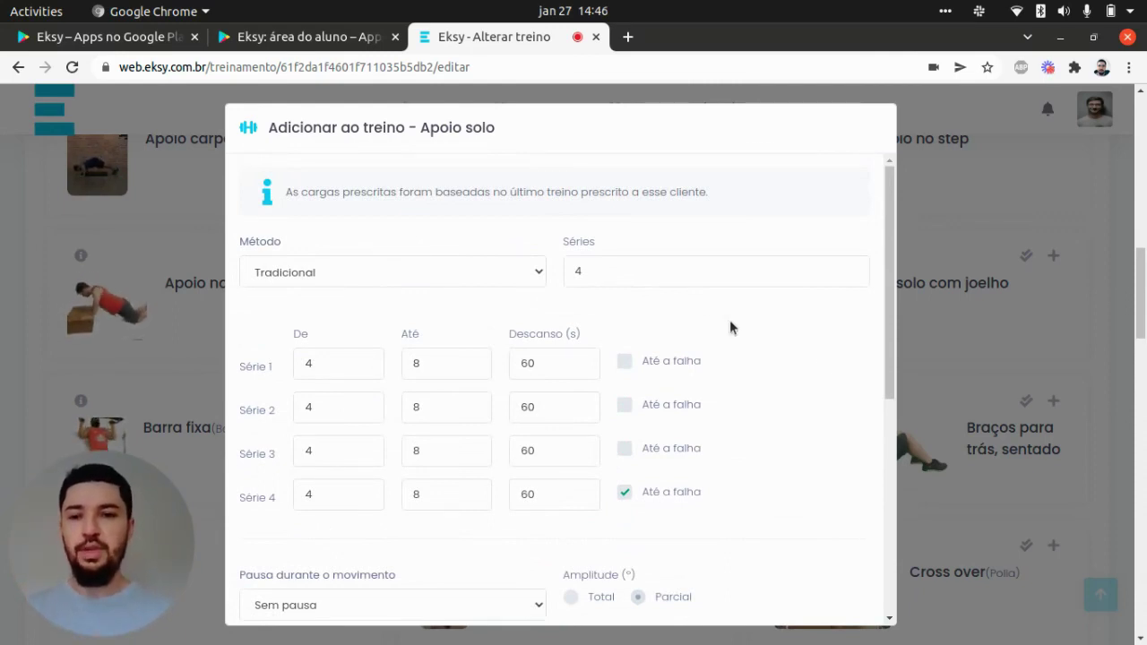
{"action": "left_click_drag", "start_coordinate": [286, 194], "coordinate": [462, 193]}
{"action": "left_click", "coordinate": [296, 222]}
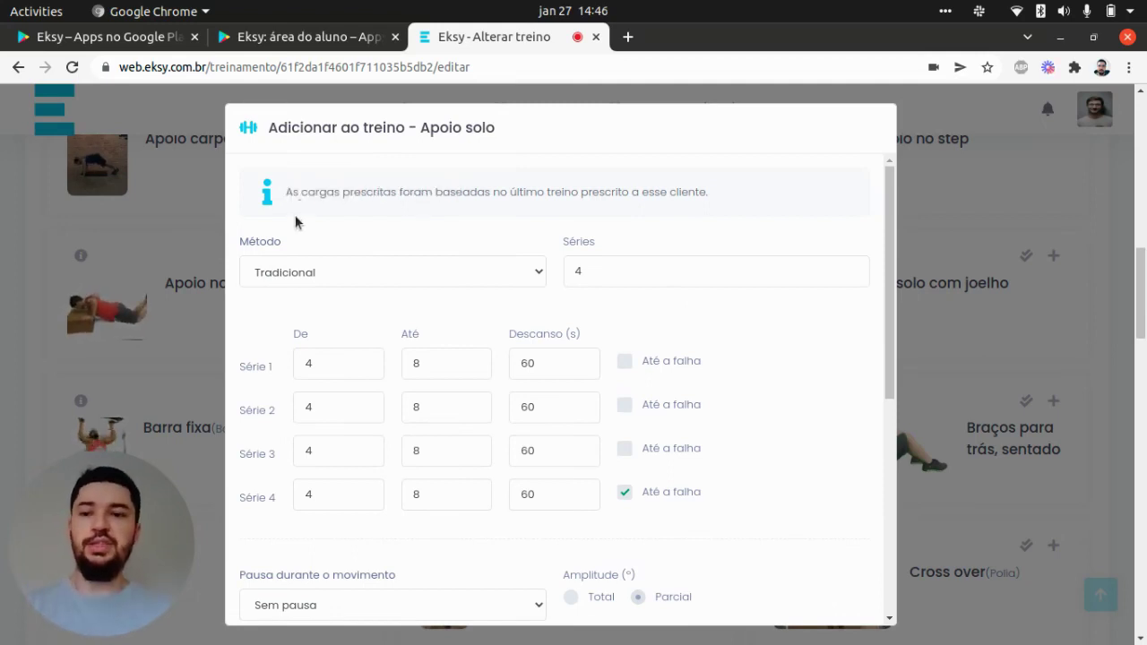
{"action": "left_click_drag", "start_coordinate": [286, 190], "coordinate": [713, 199]}
{"action": "left_click", "coordinate": [731, 190]}
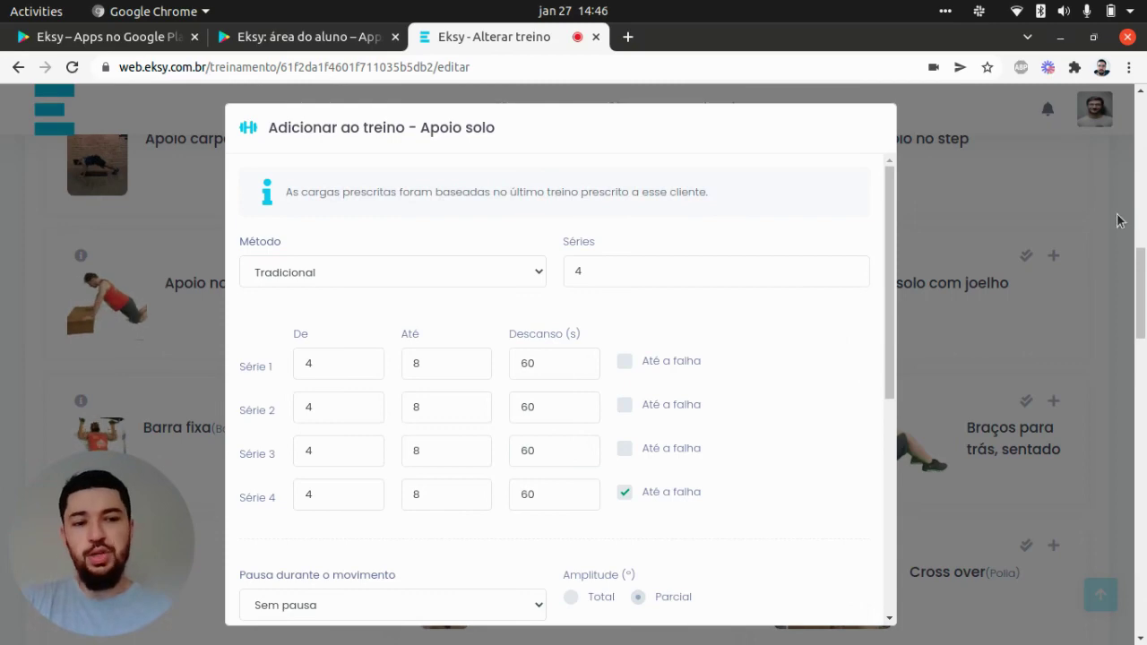
{"action": "left_click", "coordinate": [1079, 272]}
{"action": "scroll", "coordinate": [1057, 260], "scroll_direction": "down", "scroll_amount": 3}
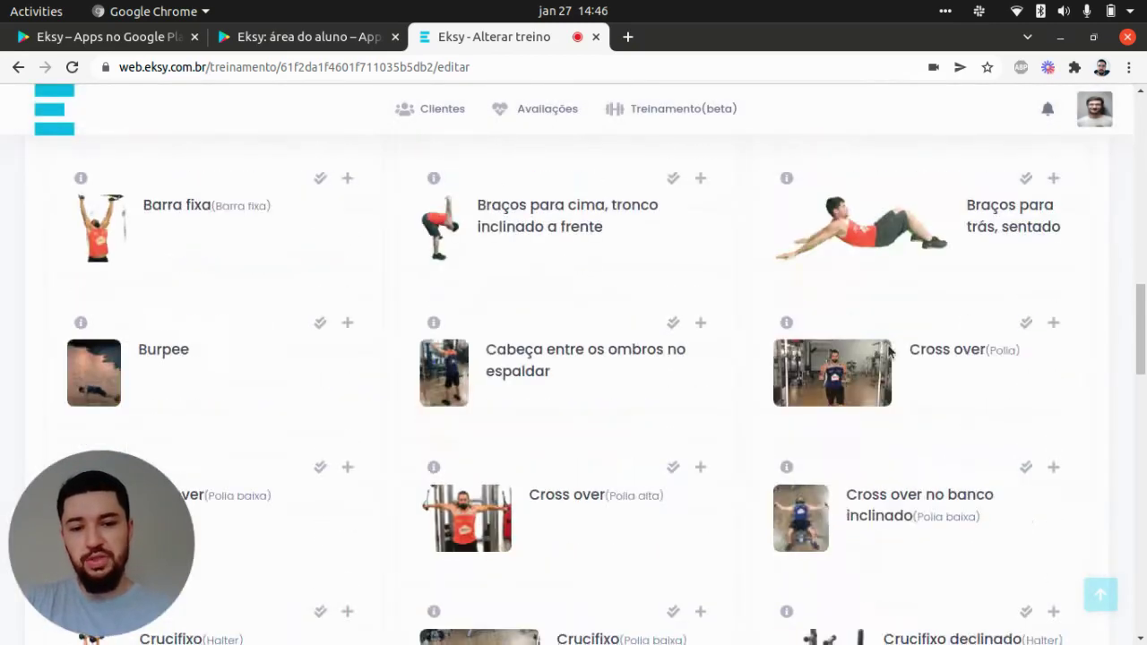
Read the load note in the prescription settings for Braços para trás, sentado, close them without adding it, and browse the Peito exercises
{"action": "left_click", "coordinate": [1053, 178]}
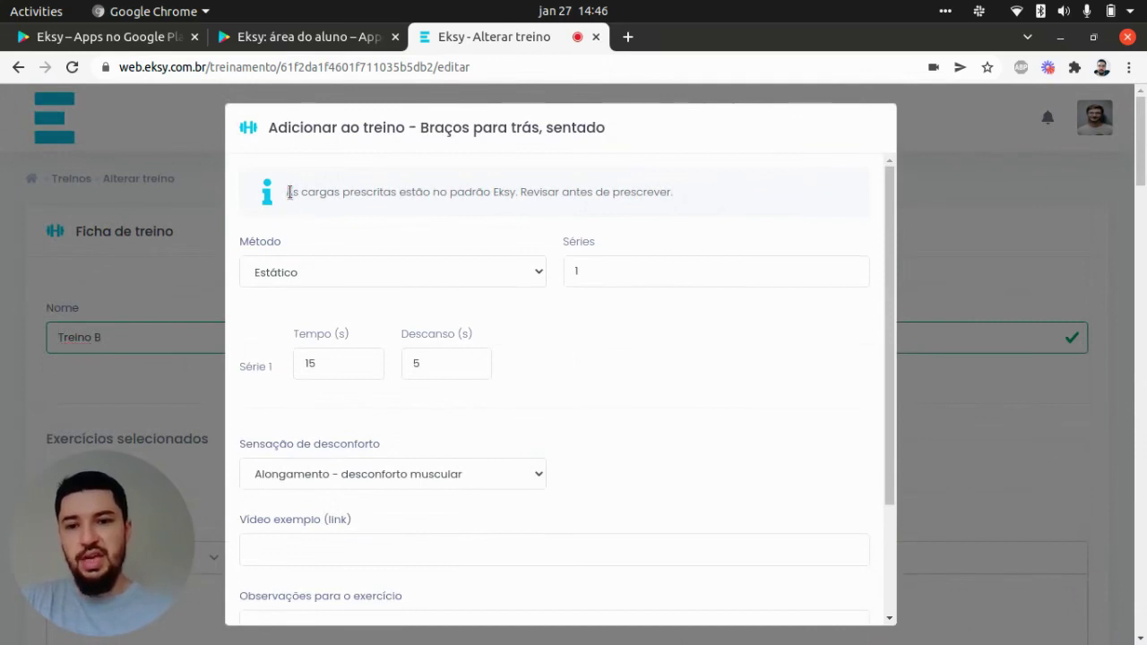
{"action": "left_click_drag", "start_coordinate": [285, 192], "coordinate": [524, 191]}
{"action": "left_click", "coordinate": [527, 192]}
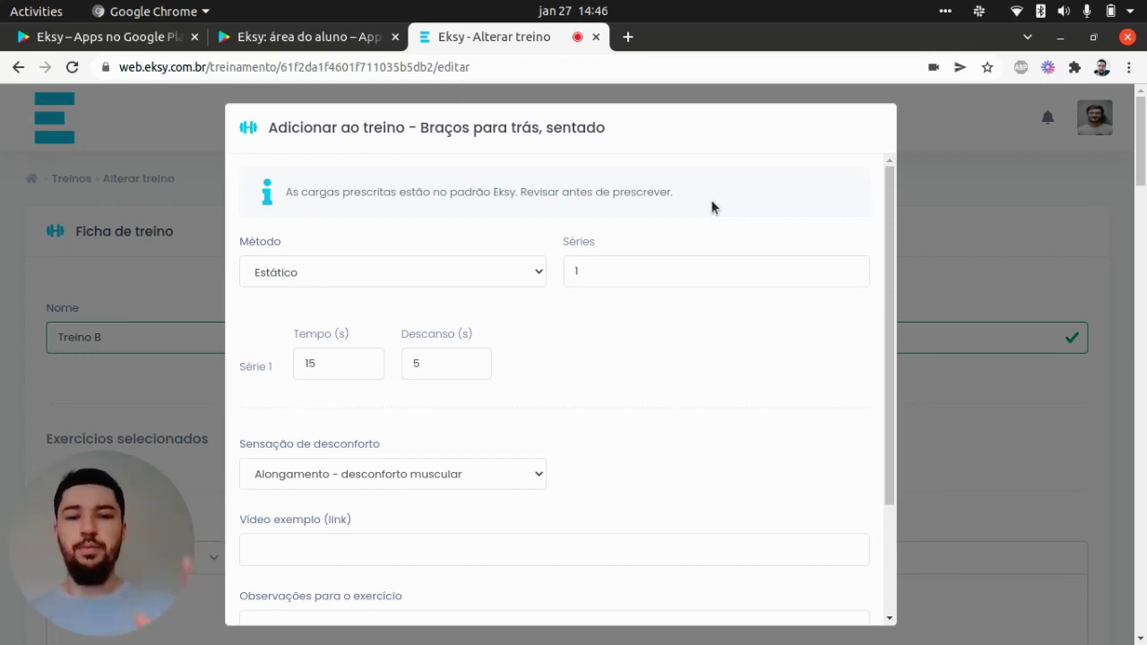
{"action": "left_click", "coordinate": [1019, 88]}
{"action": "scroll", "coordinate": [895, 400], "scroll_direction": "down", "scroll_amount": 8}
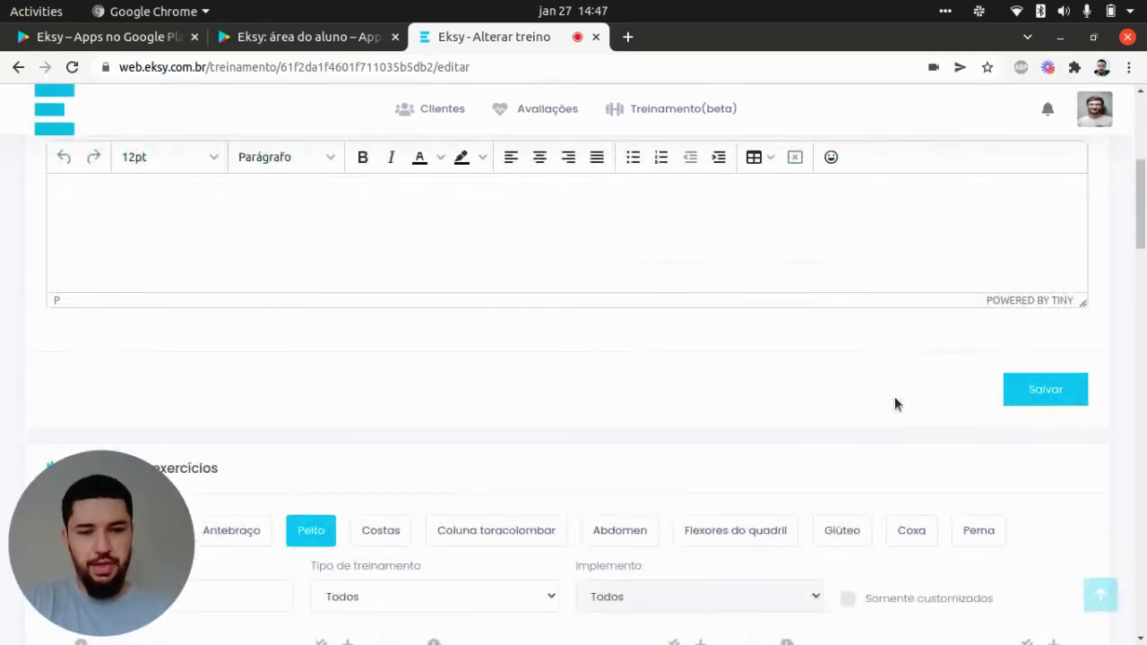
{"action": "scroll", "coordinate": [895, 399], "scroll_direction": "down", "scroll_amount": 4}
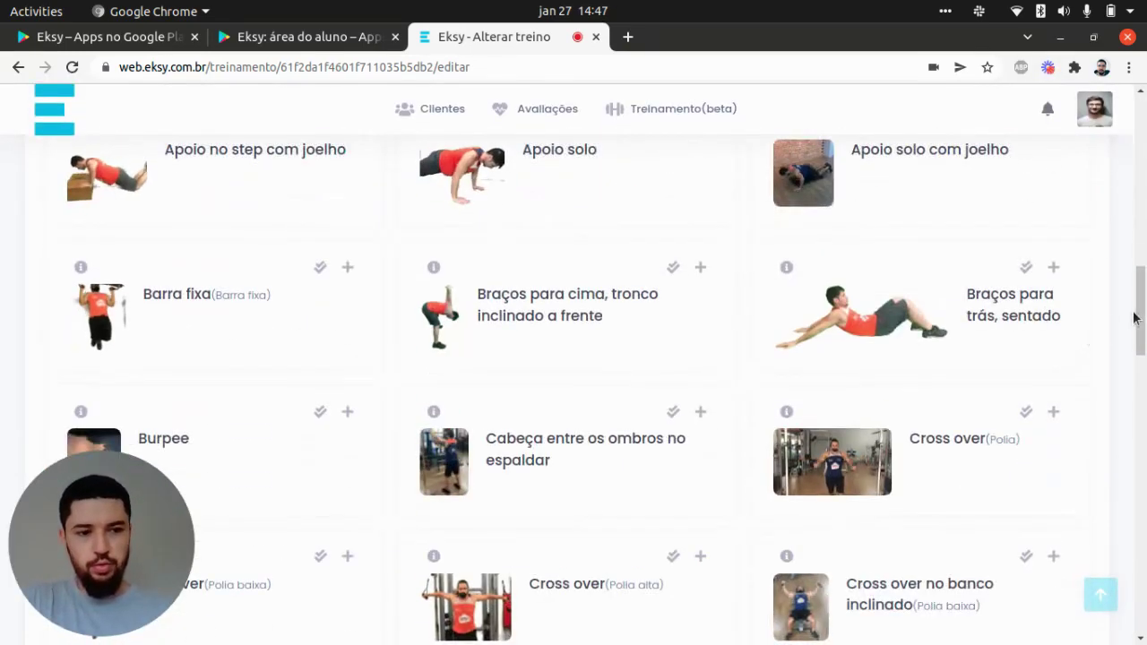
{"action": "left_click_drag", "start_coordinate": [1134, 317], "coordinate": [1114, 296]}
{"action": "scroll", "coordinate": [1114, 297], "scroll_direction": "up", "scroll_amount": 10}
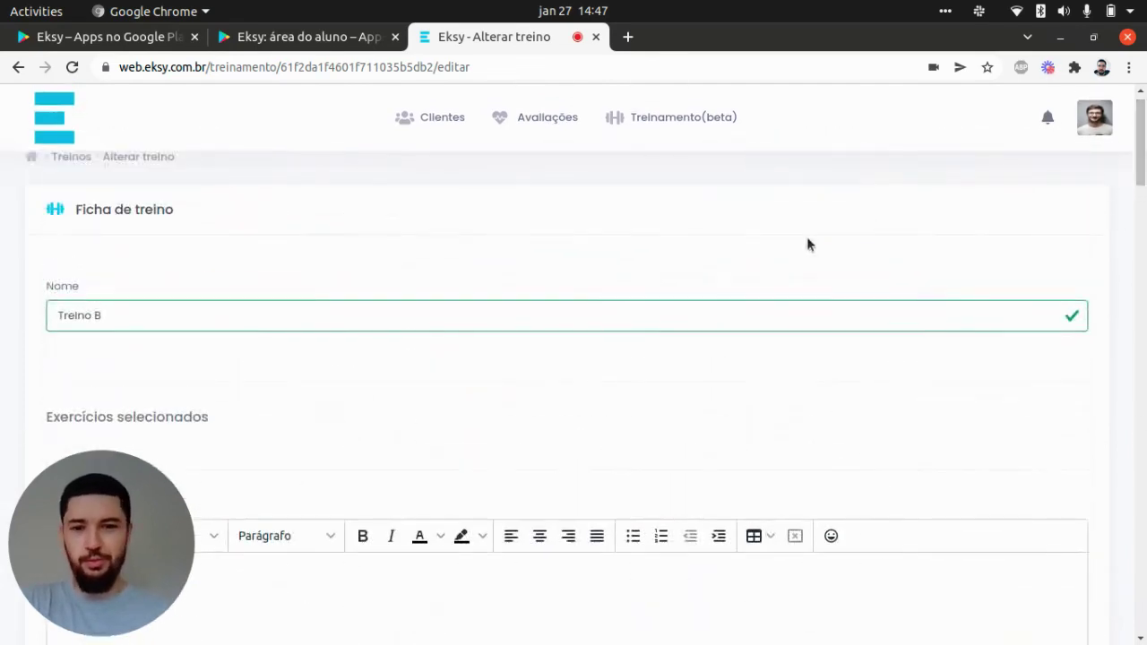
Return to the dashboard, view its notifications list, and visit the Clientes and Treinamento(beta) pages
{"action": "left_click", "coordinate": [72, 132]}
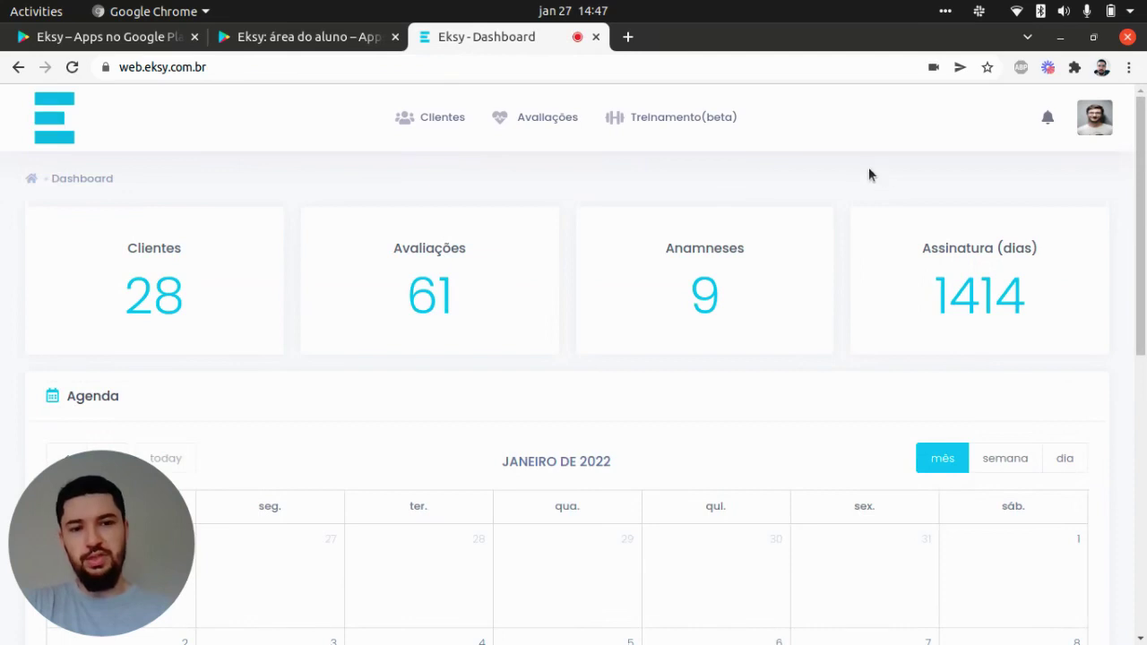
{"action": "left_click", "coordinate": [1053, 119]}
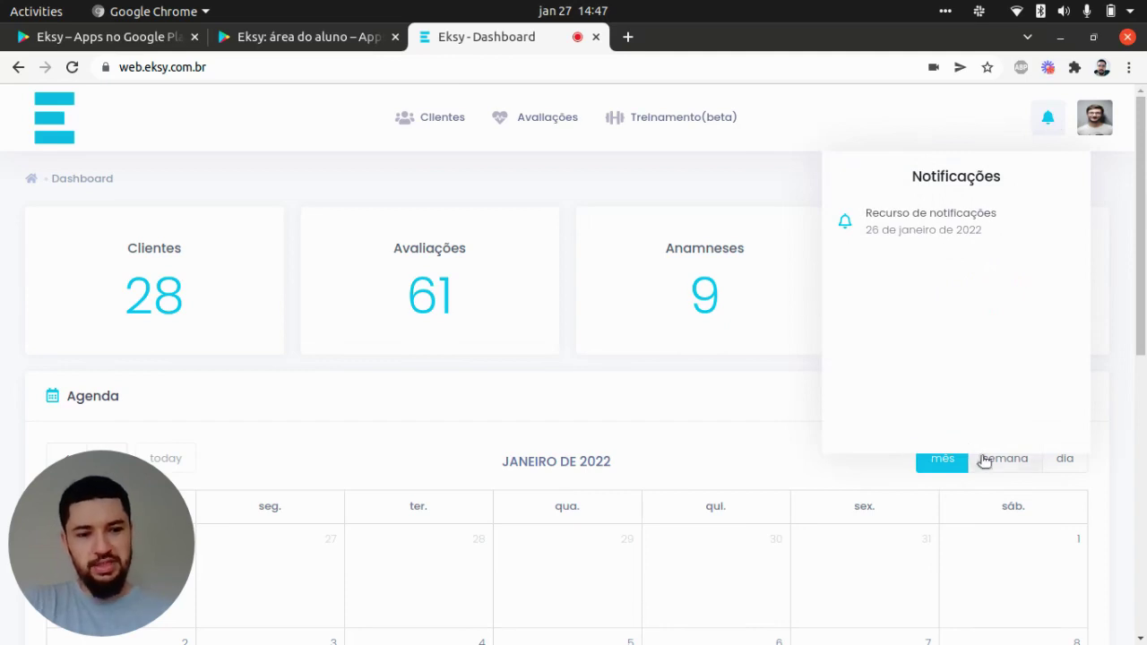
{"action": "left_click", "coordinate": [464, 119]}
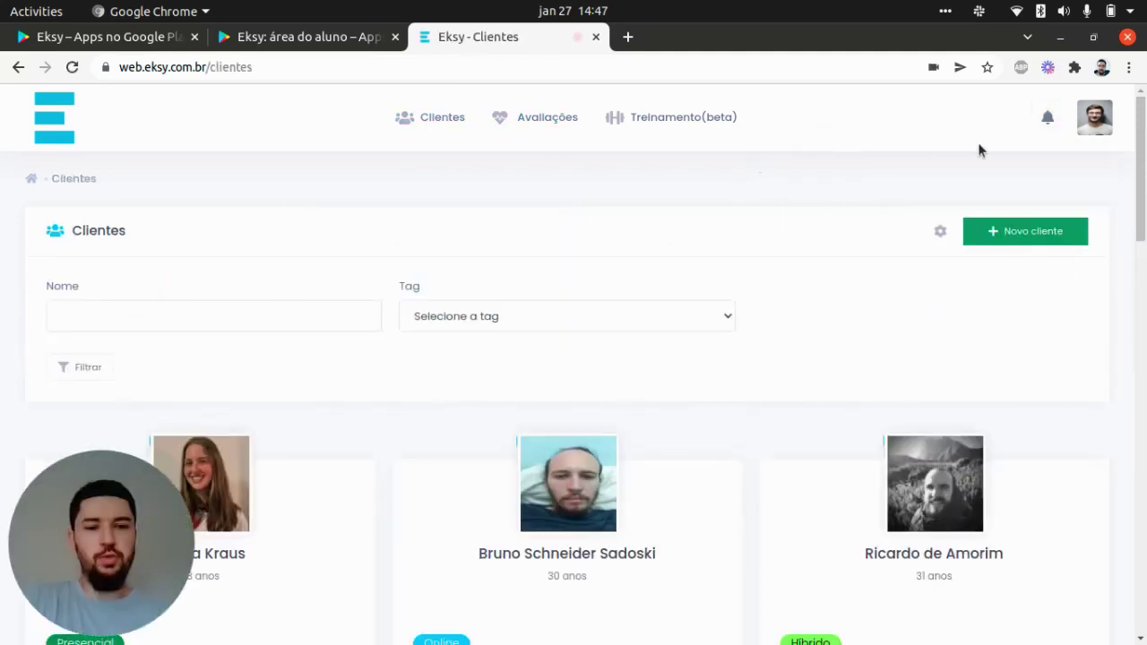
{"action": "left_click", "coordinate": [645, 123]}
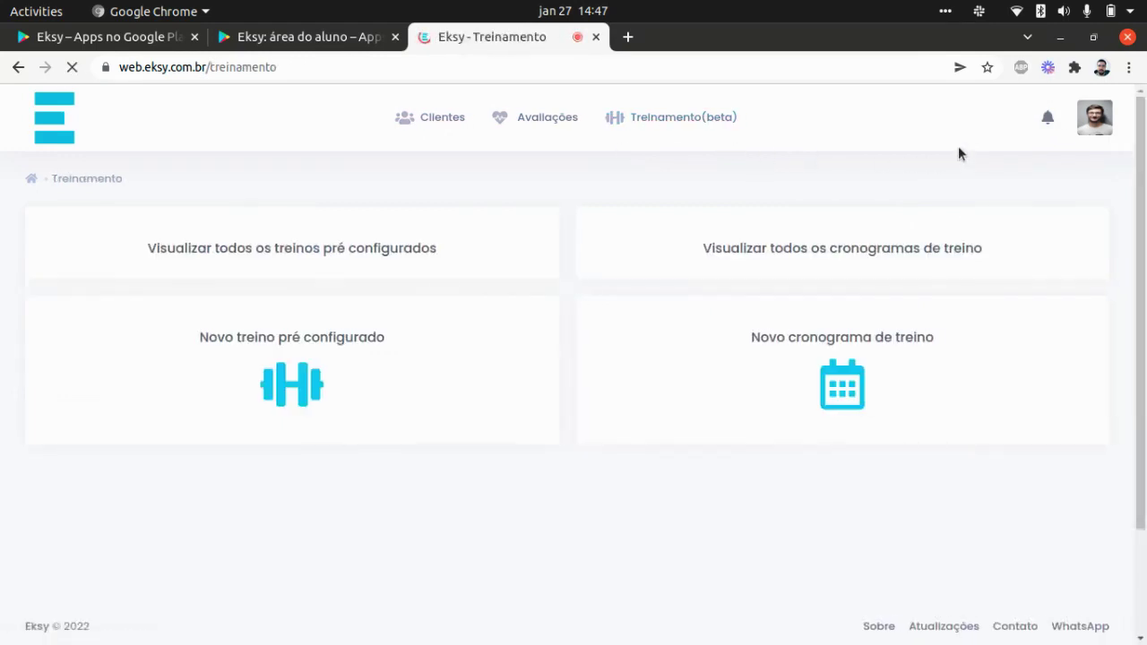
Open the Recurso de notificações notification, read the whole announcement, and close it
{"action": "left_click", "coordinate": [1055, 120]}
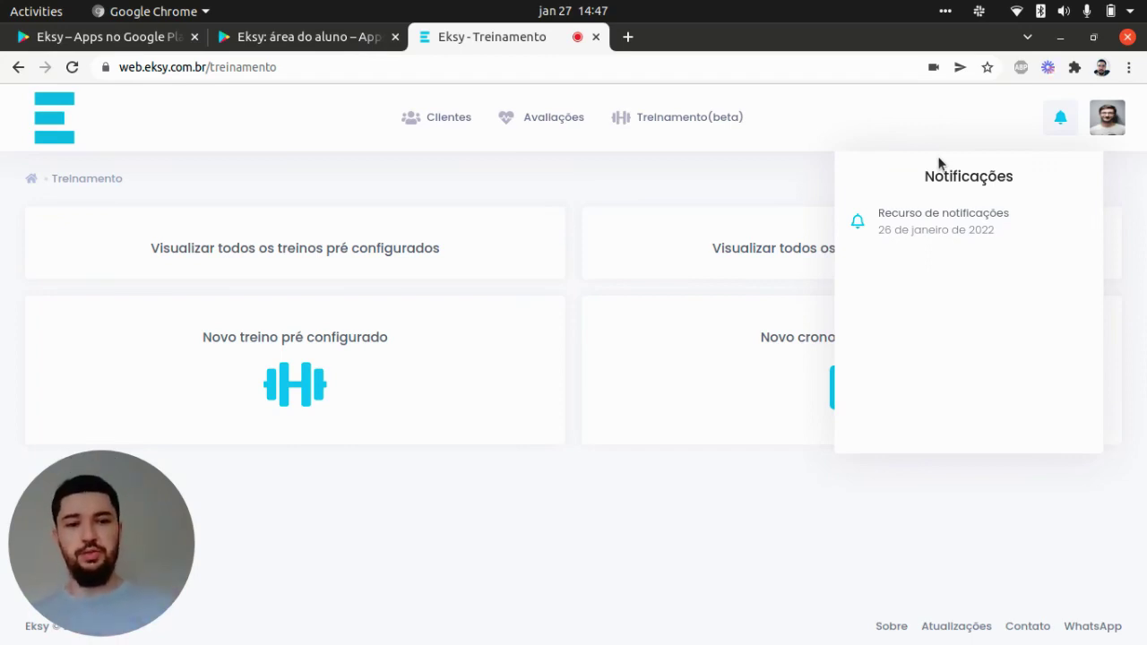
{"action": "mouse_move", "coordinate": [1062, 121]}
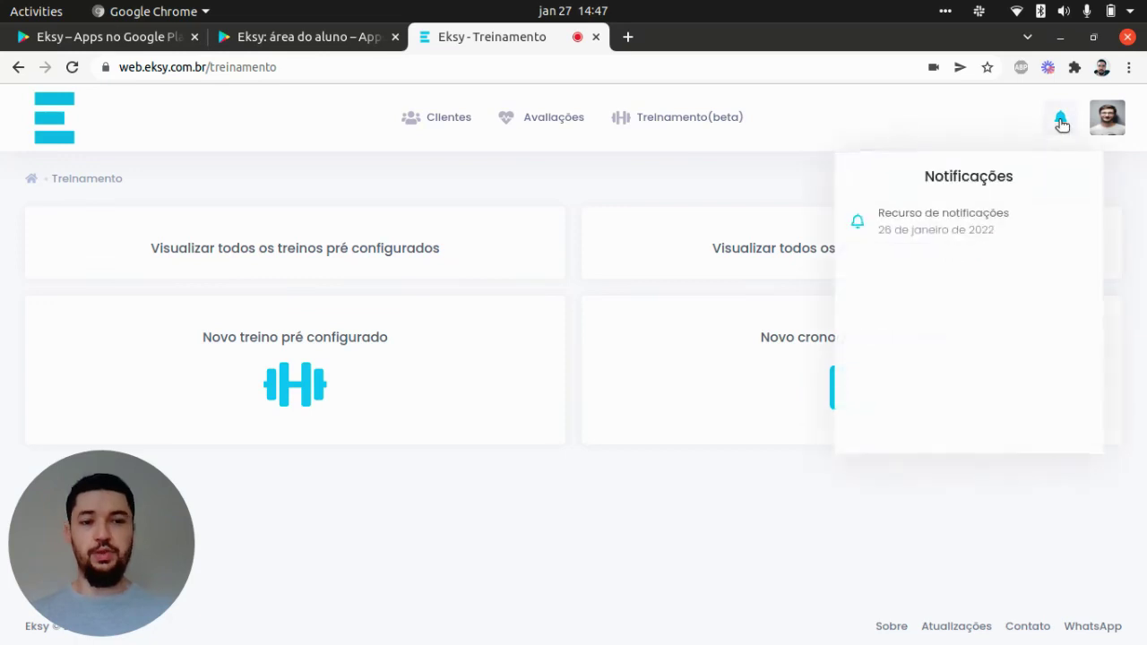
{"action": "left_click", "coordinate": [998, 218]}
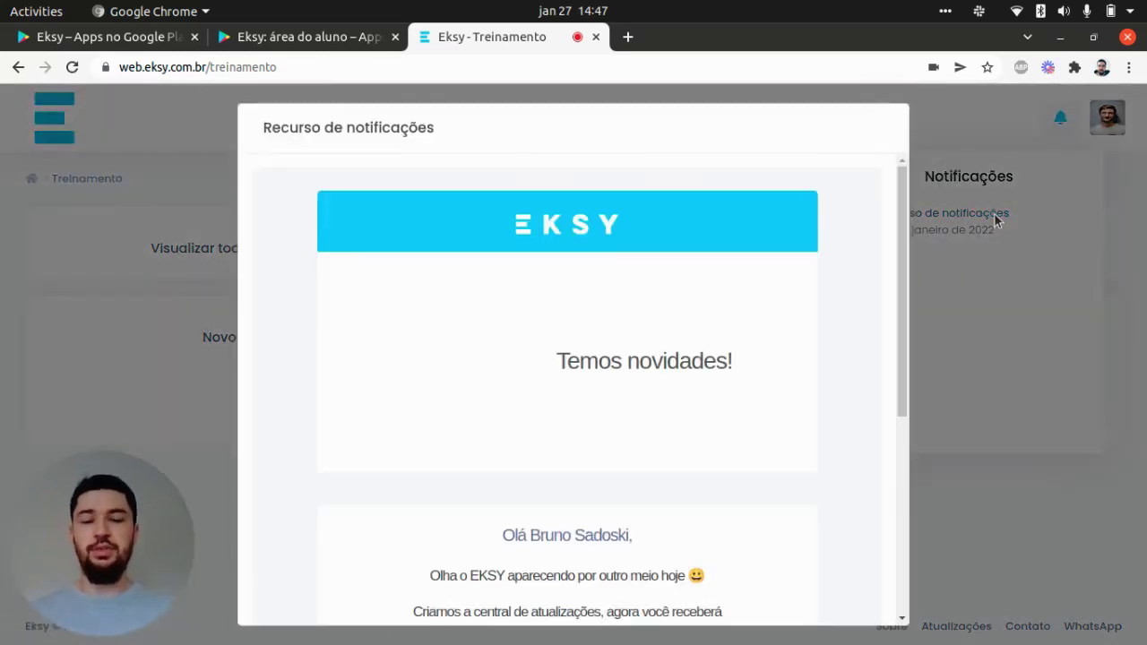
{"action": "scroll", "coordinate": [863, 332], "scroll_direction": "down", "scroll_amount": 2}
{"action": "scroll", "coordinate": [865, 301], "scroll_direction": "up", "scroll_amount": 2}
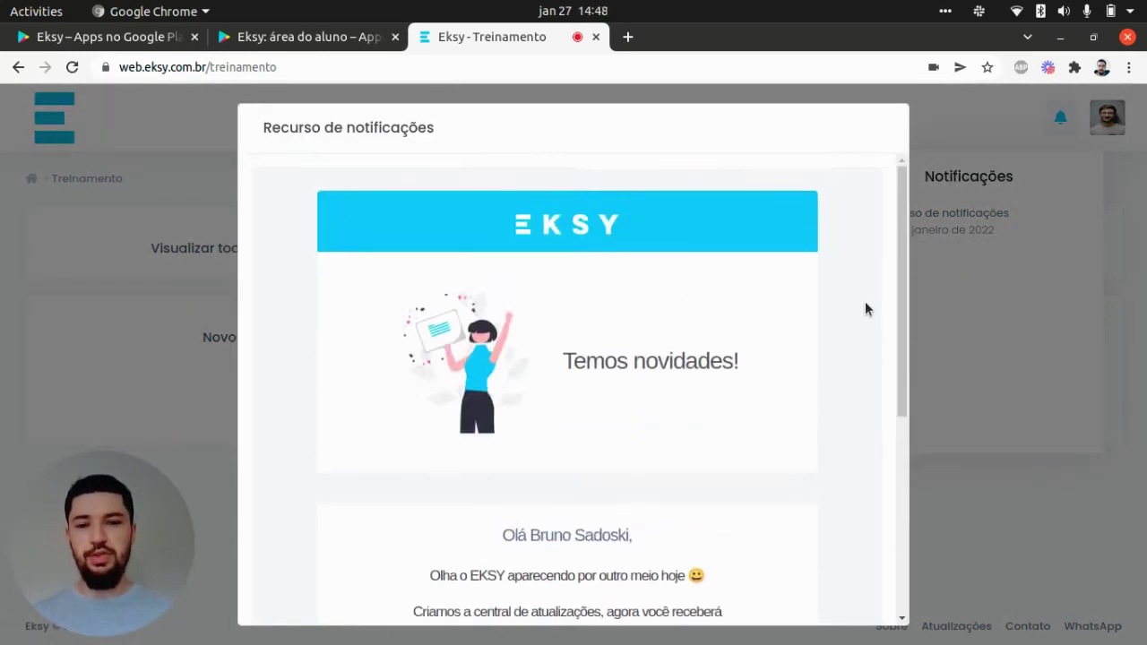
{"action": "scroll", "coordinate": [865, 301], "scroll_direction": "down", "scroll_amount": 4}
{"action": "scroll", "coordinate": [832, 405], "scroll_direction": "up", "scroll_amount": 5}
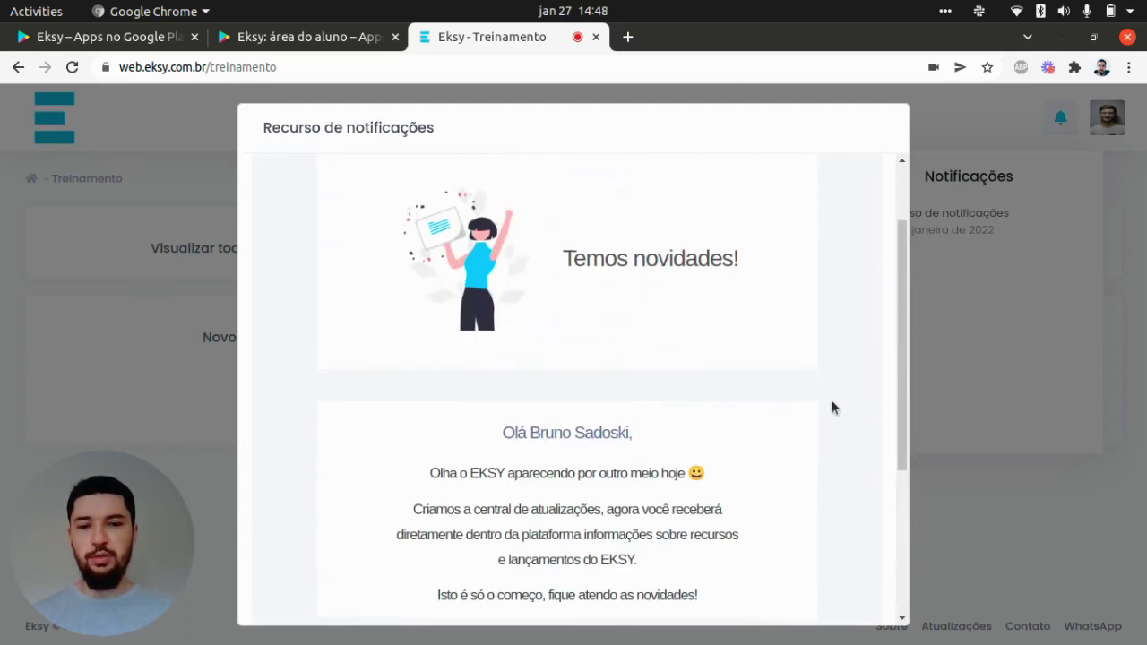
{"action": "scroll", "coordinate": [834, 396], "scroll_direction": "down", "scroll_amount": 3}
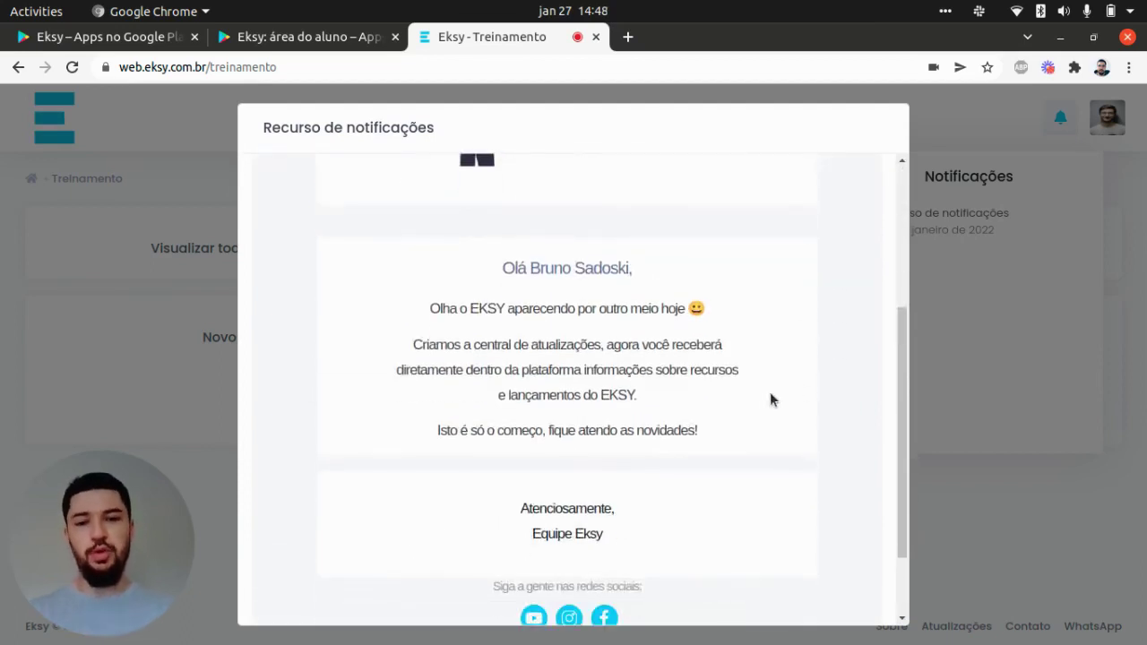
{"action": "left_click", "coordinate": [1001, 471]}
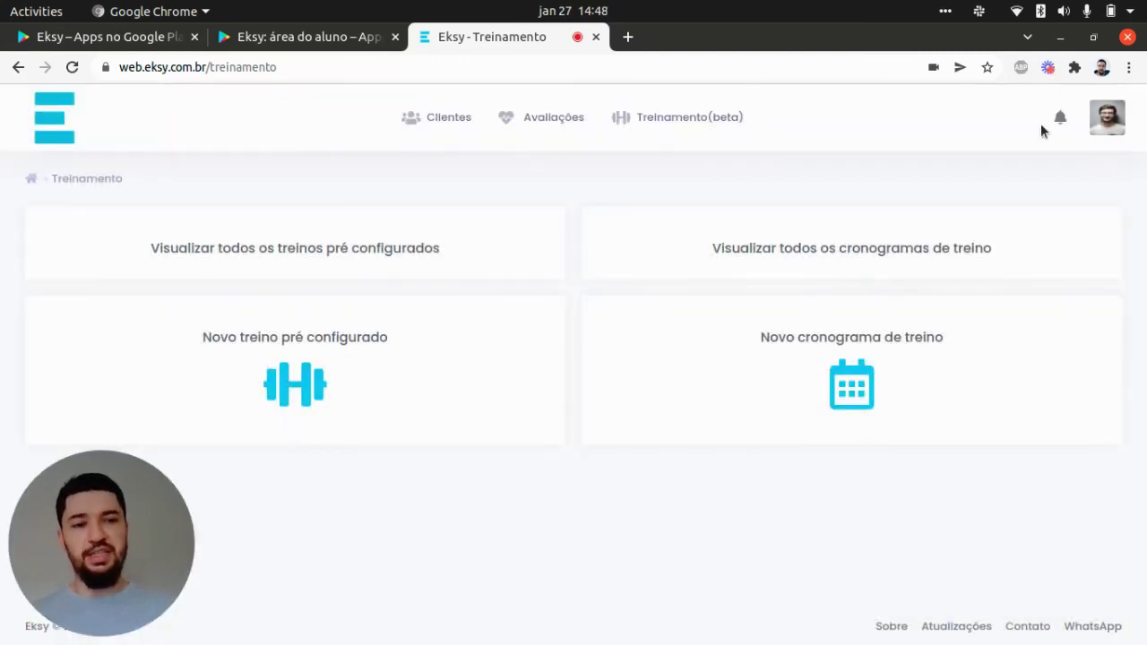
Show the notifications list on the Treinamento page once more and close it
{"action": "left_click", "coordinate": [1057, 123]}
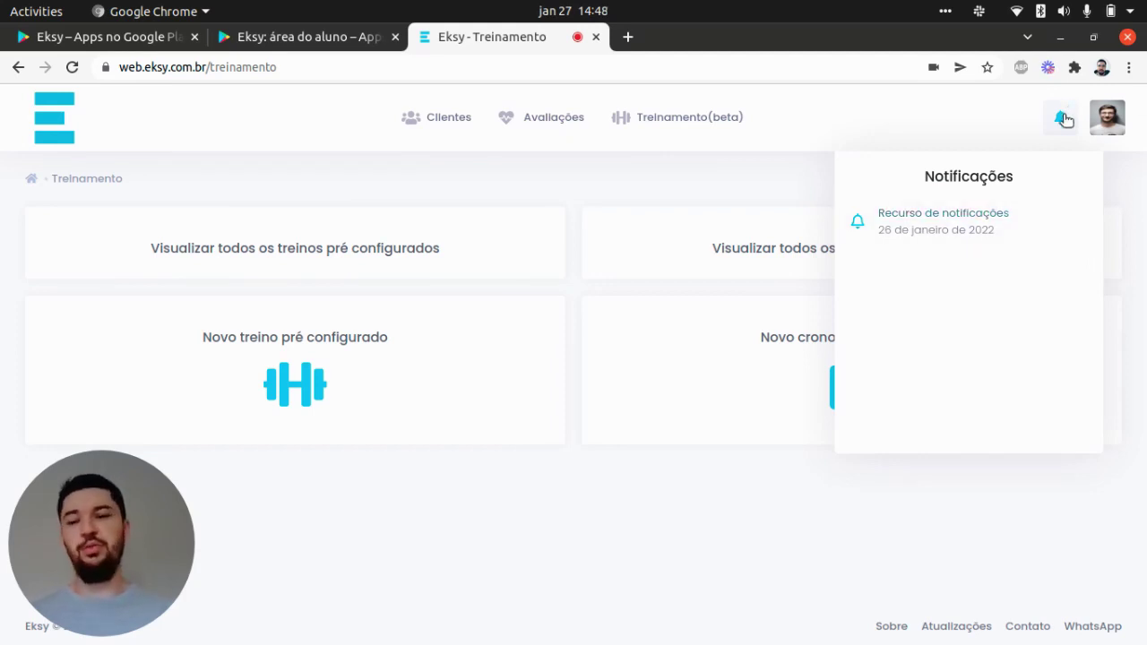
{"action": "left_click", "coordinate": [726, 170]}
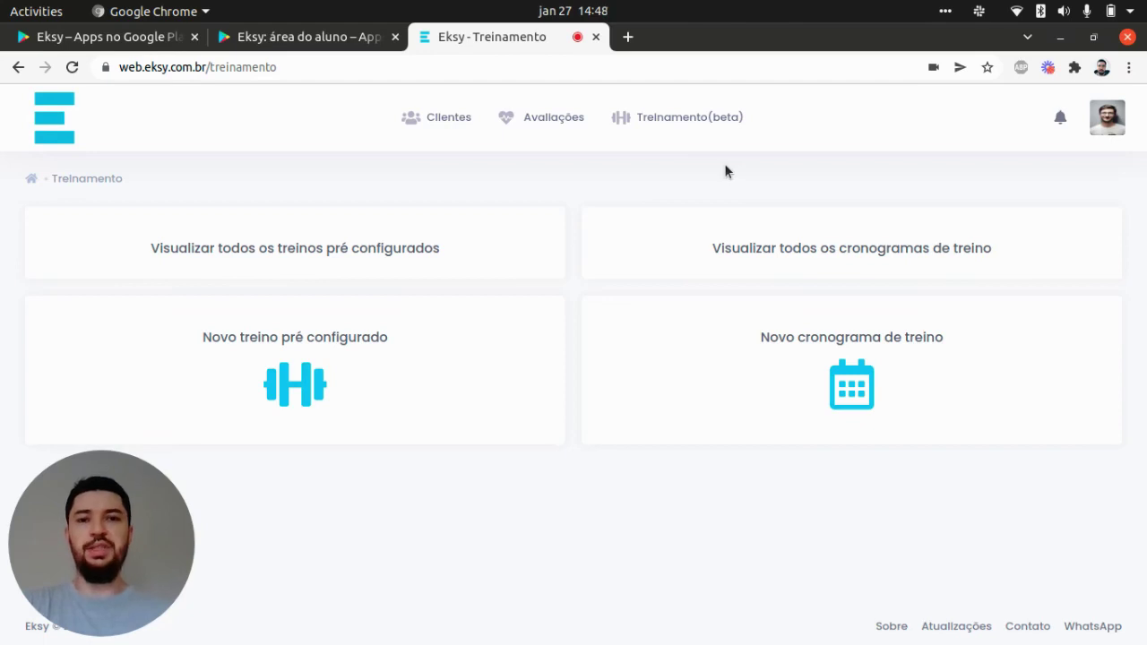
{"action": "right_click", "coordinate": [724, 163]}
{"action": "left_click", "coordinate": [678, 176]}
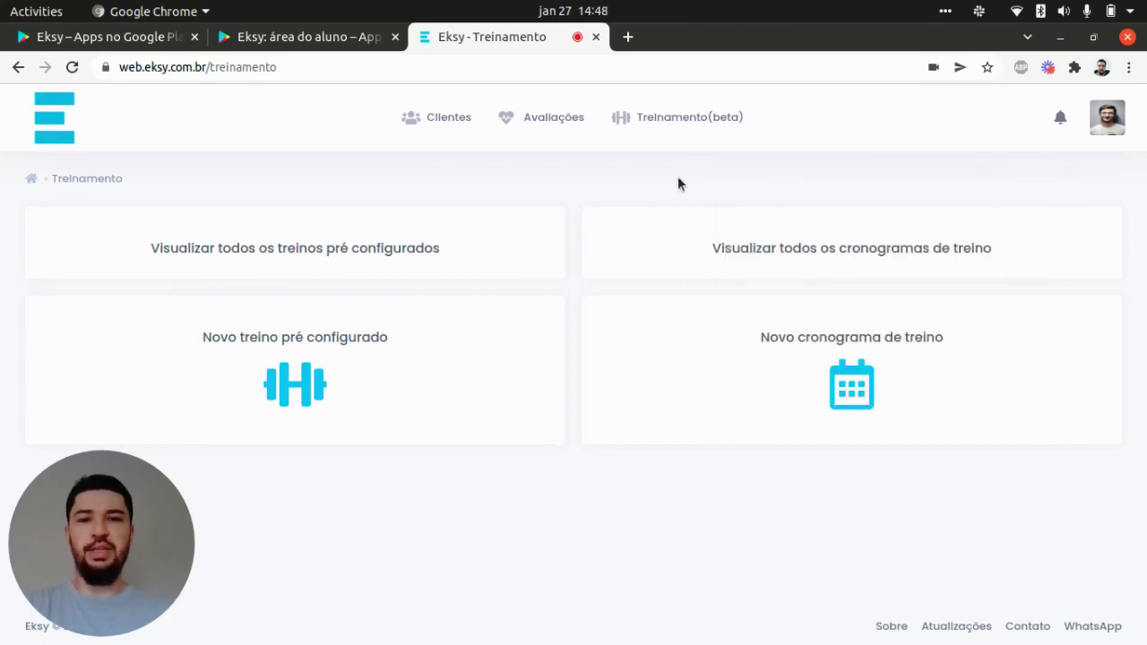